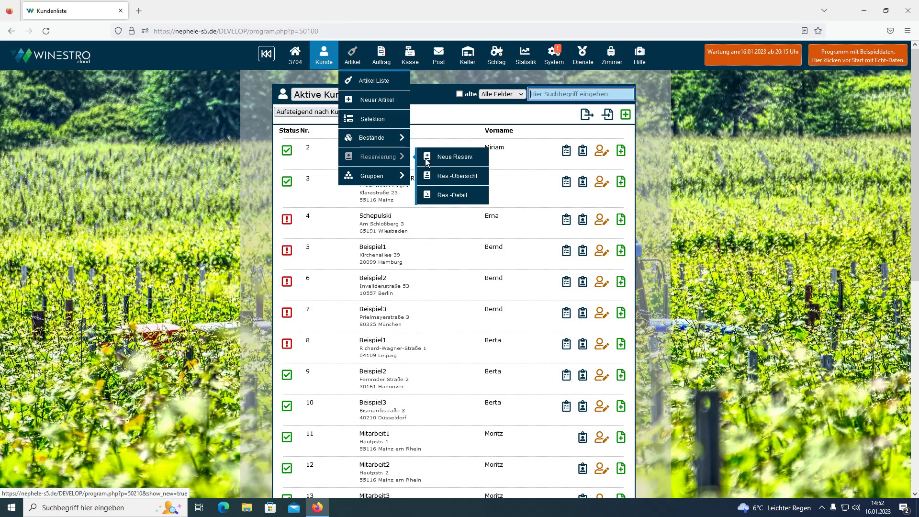
- Open the reservation overview and examine the choices in its customer, article, warehouse and date filters
{"action": "left_click", "coordinate": [451, 178]}
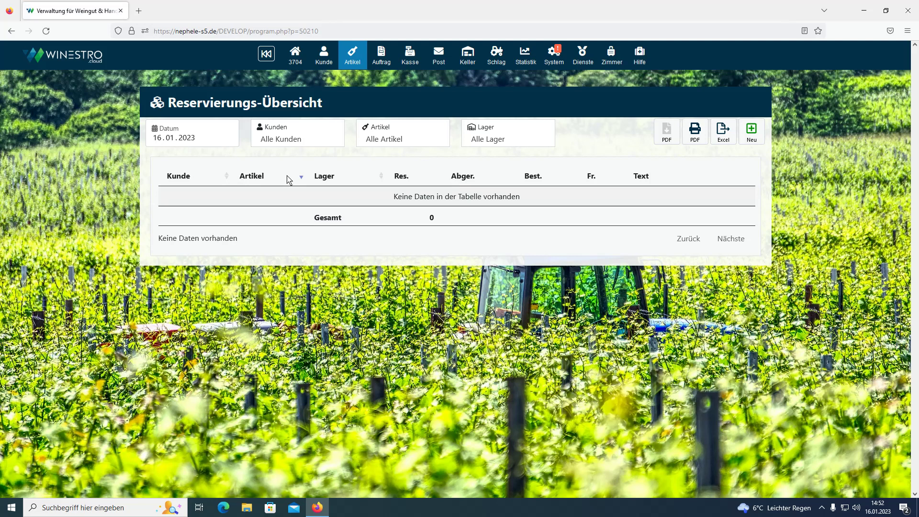
{"action": "left_click", "coordinate": [287, 140]}
{"action": "left_click", "coordinate": [287, 140]}
{"action": "left_click", "coordinate": [366, 137]}
{"action": "left_click", "coordinate": [458, 140]}
{"action": "left_click", "coordinate": [488, 140]}
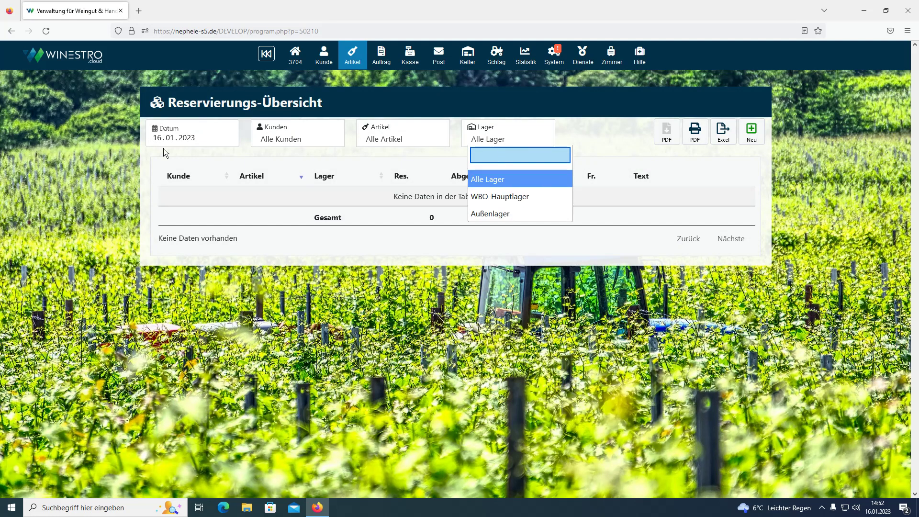
{"action": "left_click", "coordinate": [222, 142]}
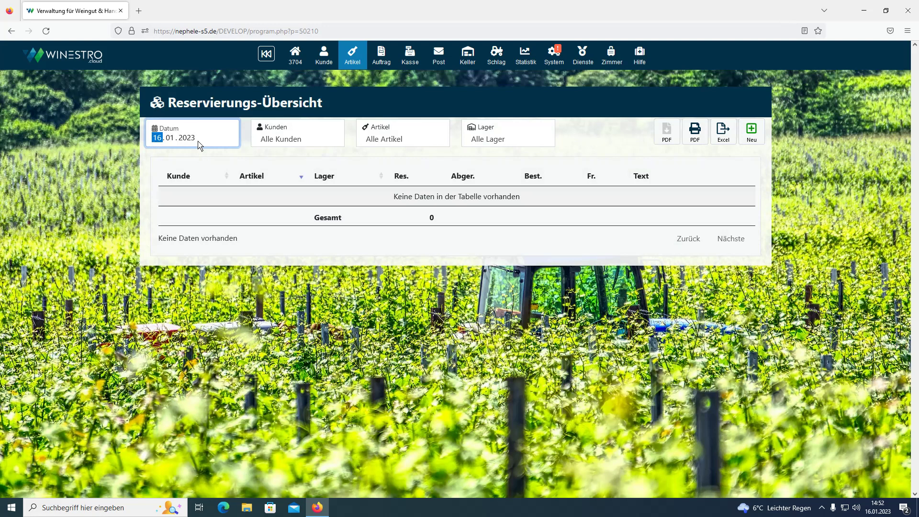
{"action": "left_click", "coordinate": [177, 154]}
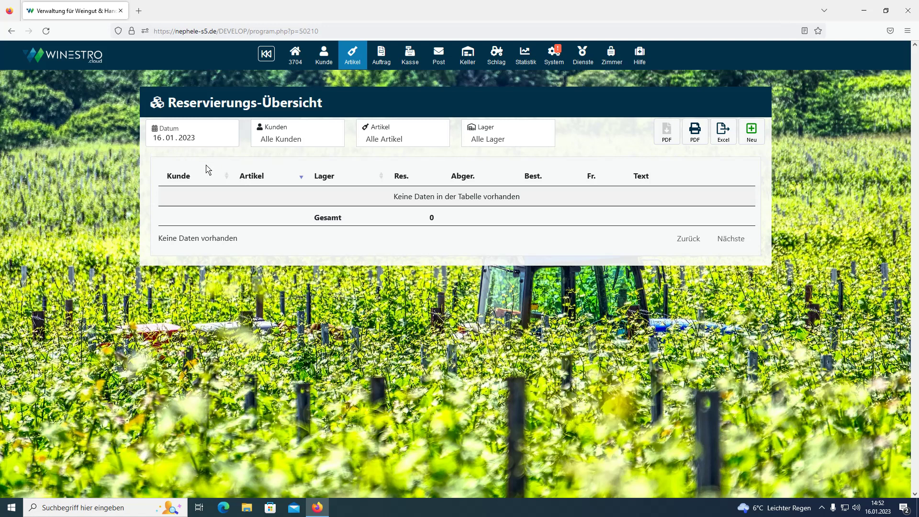
- Create a new reservation for the customer found by first name and add 100 units of article 1702
{"action": "left_click", "coordinate": [753, 135]}
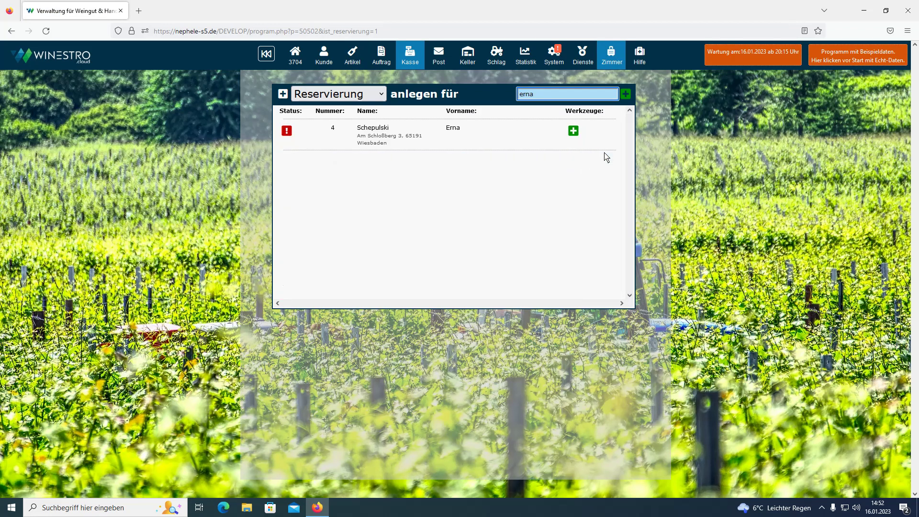
{"action": "left_click", "coordinate": [574, 131]}
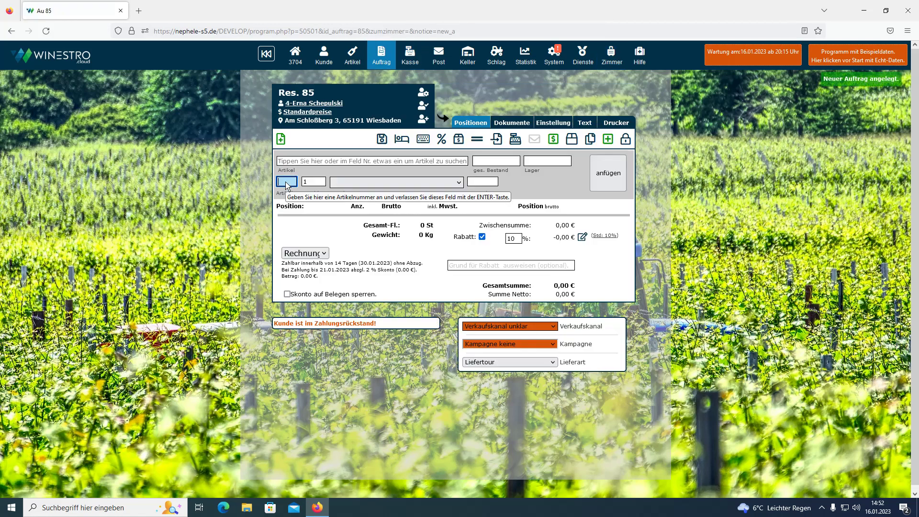
{"action": "type", "text": "1702"}
{"action": "key", "text": "Return"}
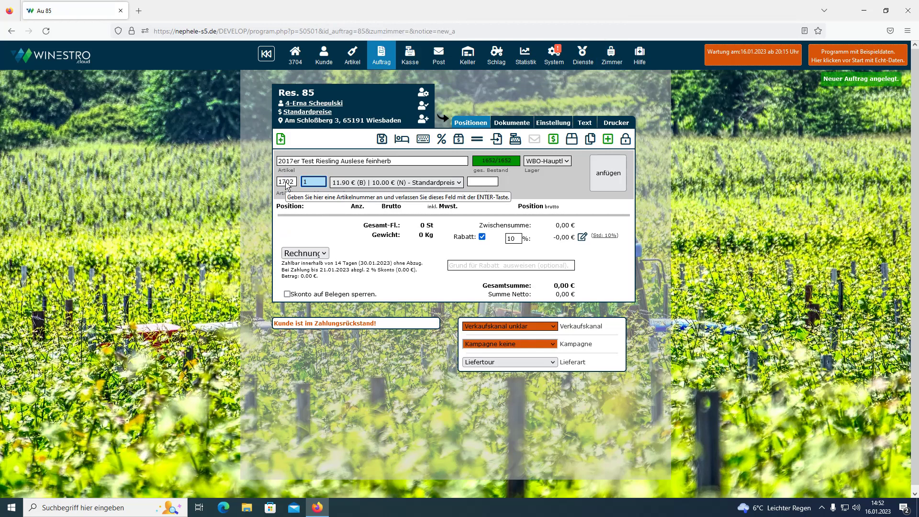
{"action": "type", "text": "100"}
{"action": "key", "text": "Return"}
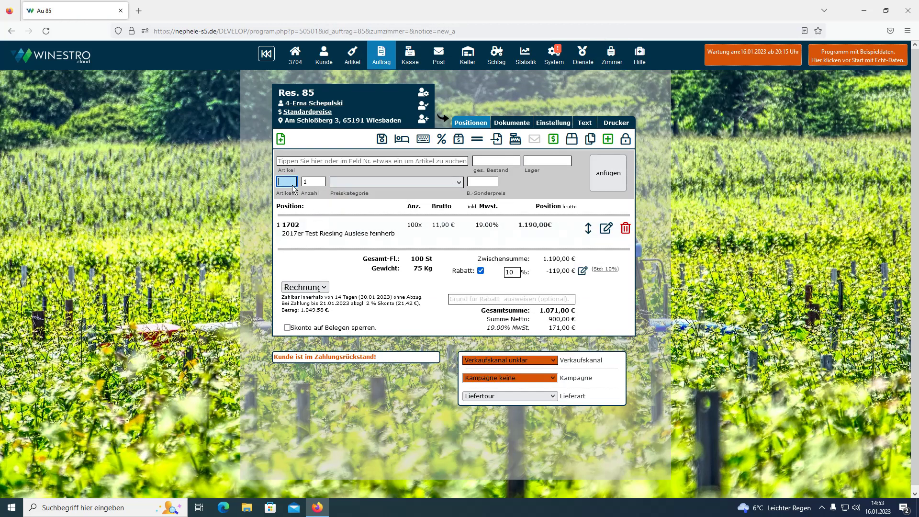
- Add 250 units of article 9901 Korkenzieher, picked from the article list, to the reservation
{"action": "left_click", "coordinate": [294, 162]}
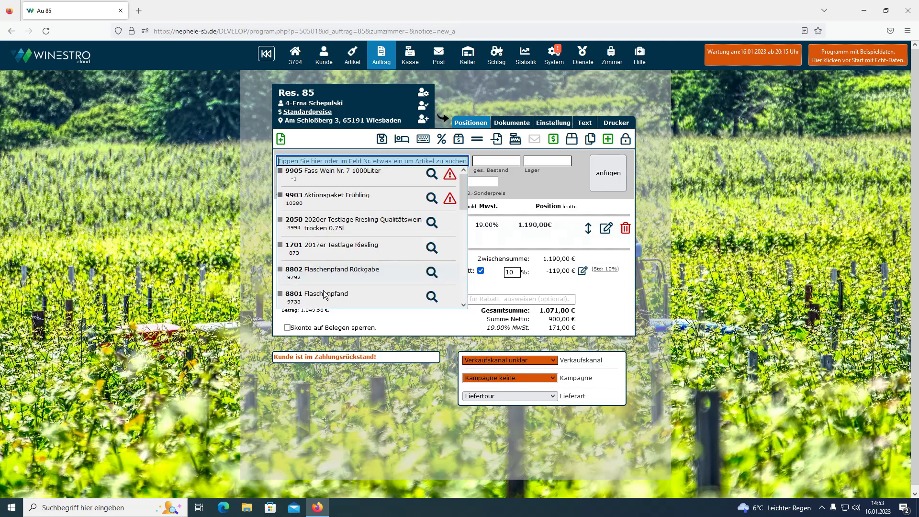
{"action": "scroll", "coordinate": [334, 270], "scroll_direction": "down", "scroll_amount": 5}
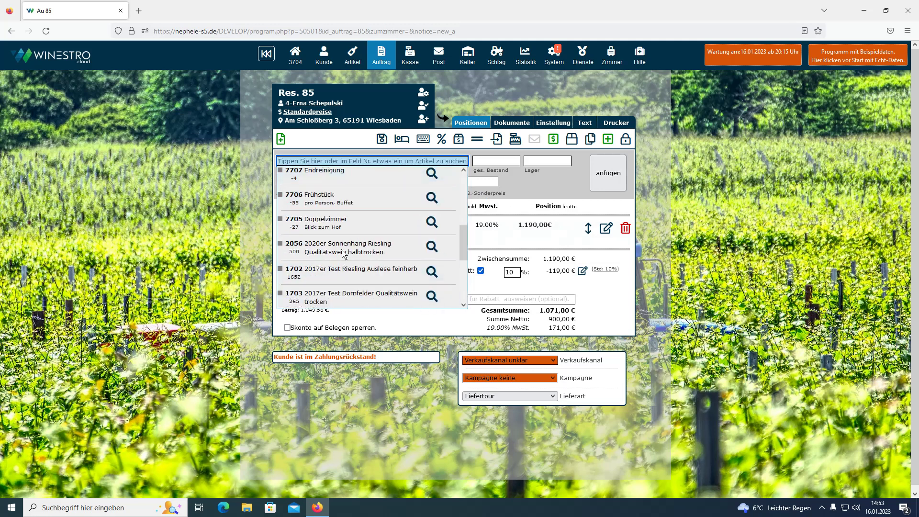
{"action": "scroll", "coordinate": [344, 254], "scroll_direction": "down", "scroll_amount": 3}
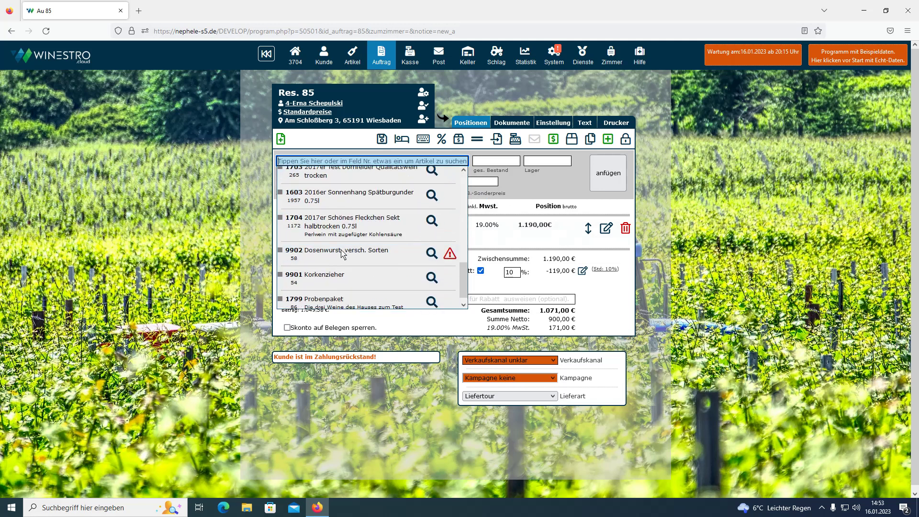
{"action": "left_click", "coordinate": [343, 275]}
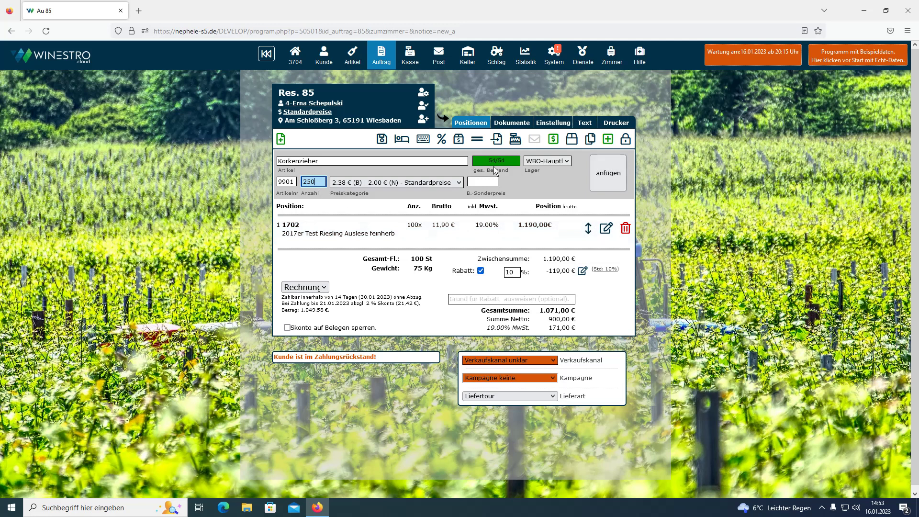
{"action": "mouse_move", "coordinate": [498, 165]}
{"action": "left_click", "coordinate": [609, 185]}
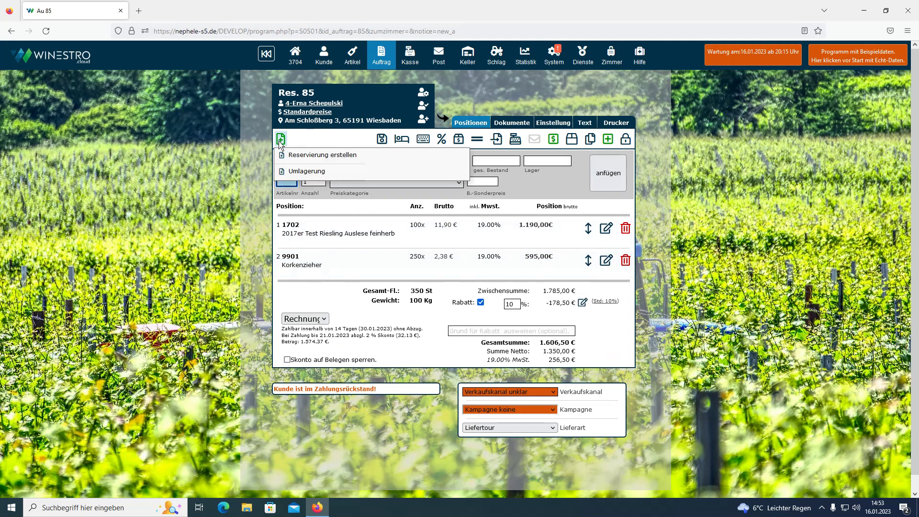
- Create the reservation document for the order with the preset document and delivery dates, and close its PDF
{"action": "mouse_move", "coordinate": [282, 140]}
{"action": "left_click", "coordinate": [288, 161]}
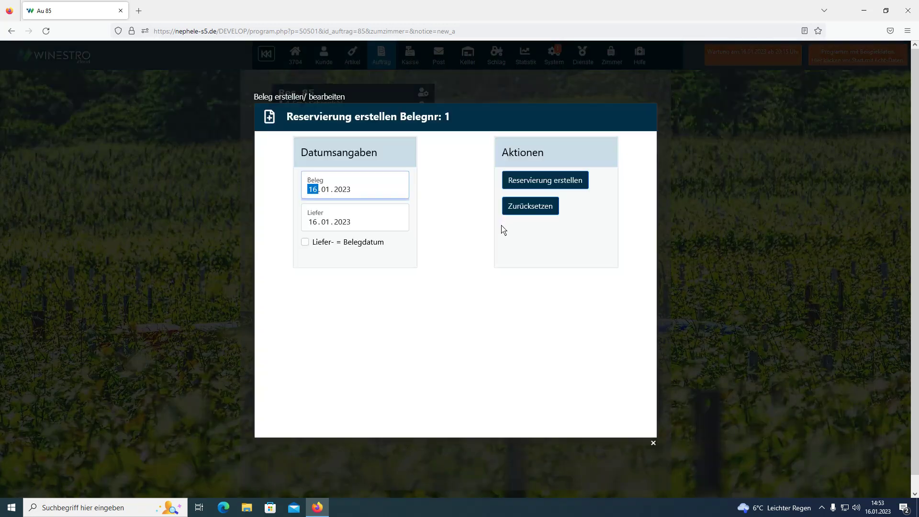
{"action": "left_click", "coordinate": [537, 182]}
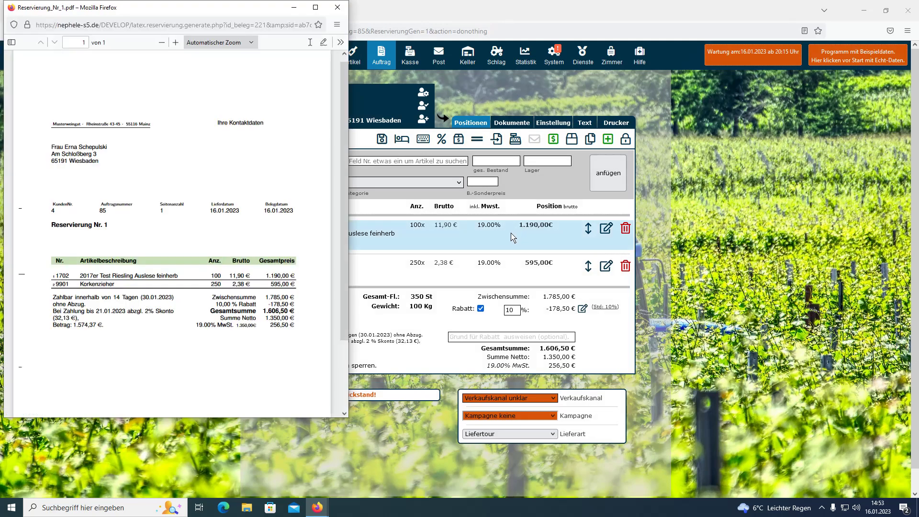
{"action": "left_click", "coordinate": [338, 7]}
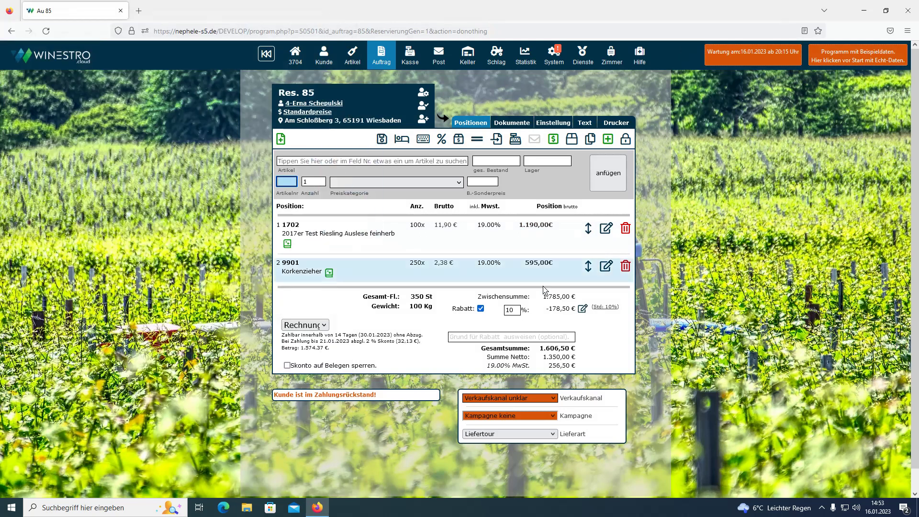
- Refresh the reservation document in the order's document list
{"action": "left_click", "coordinate": [512, 123]}
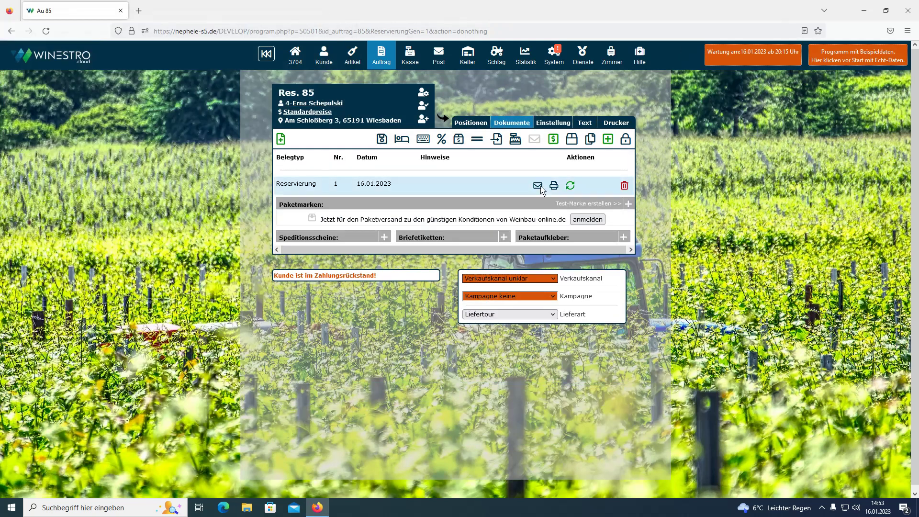
{"action": "left_click", "coordinate": [570, 187]}
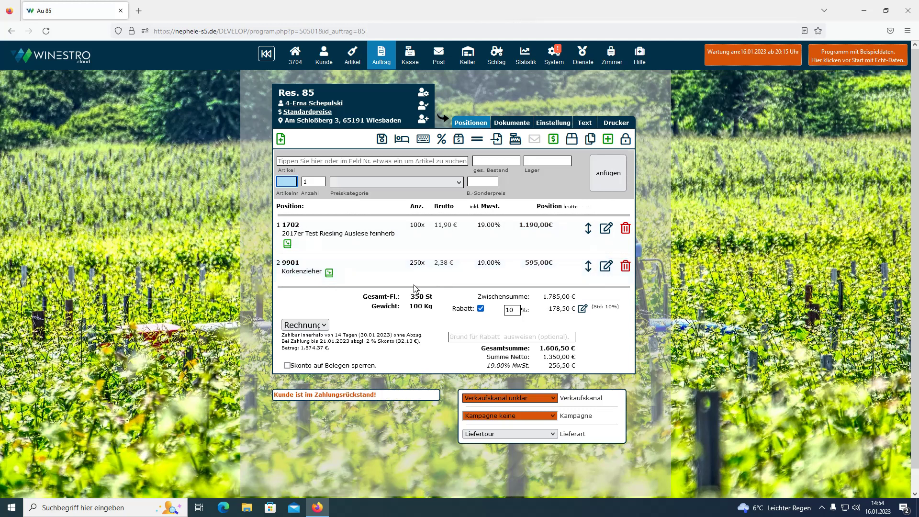
{"action": "mouse_move", "coordinate": [539, 151]}
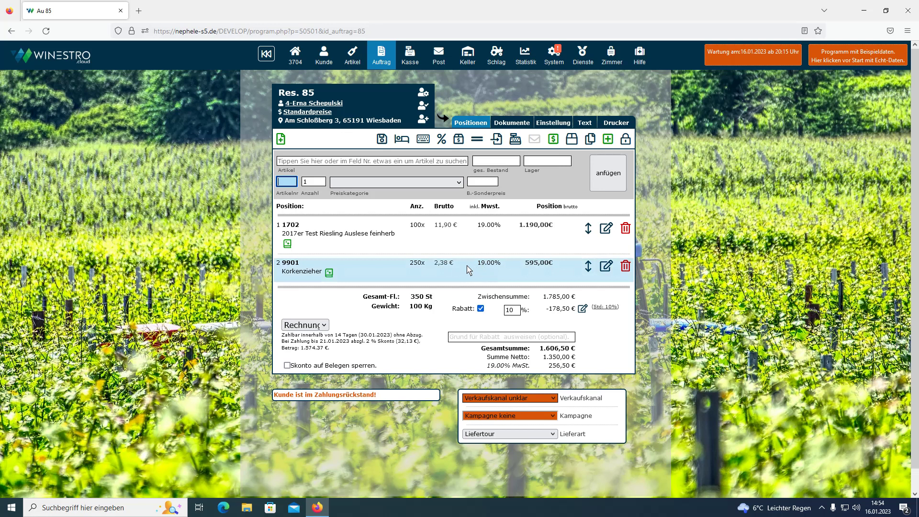
- Return to the reservation overview and check the calendar of its date filter without changing the date
{"action": "mouse_move", "coordinate": [357, 58]}
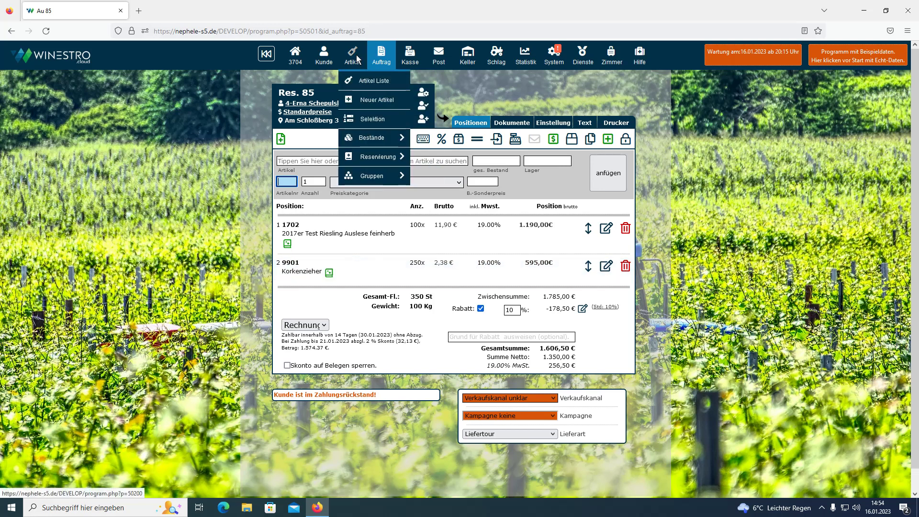
{"action": "mouse_move", "coordinate": [383, 157]}
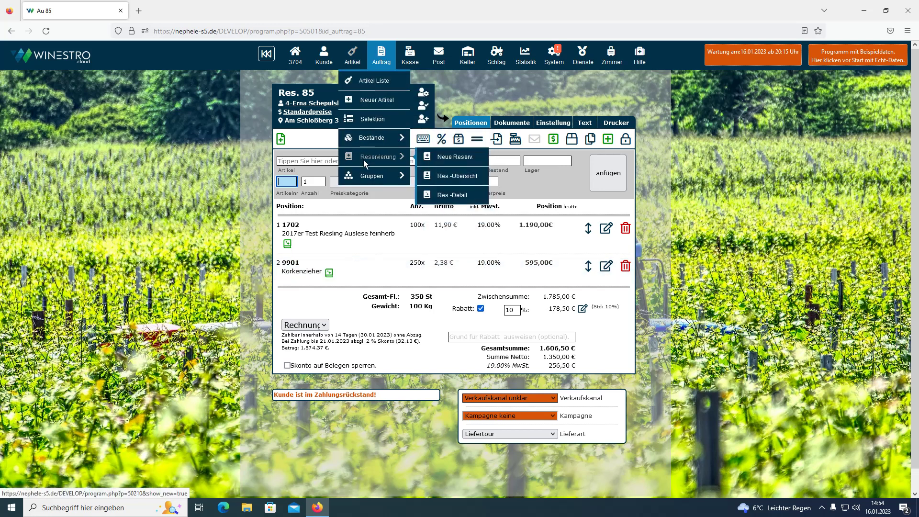
{"action": "left_click", "coordinate": [466, 180]}
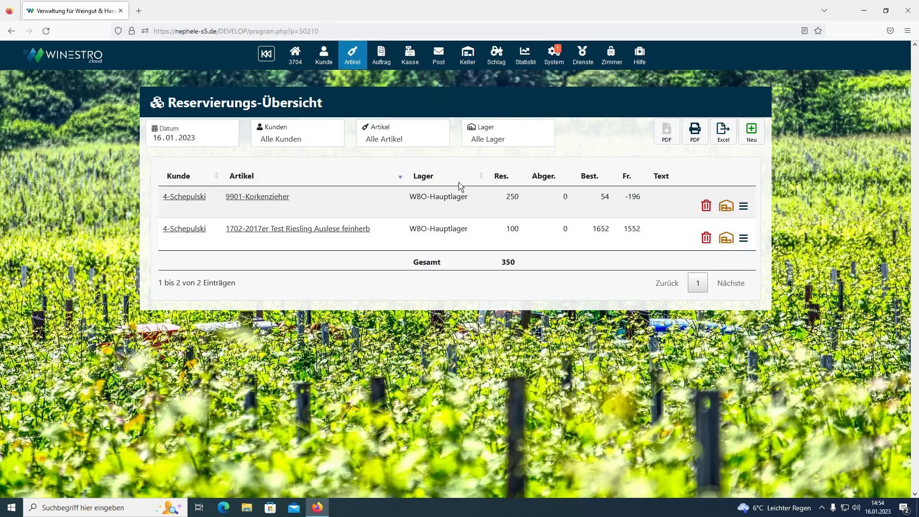
{"action": "left_click", "coordinate": [157, 139]}
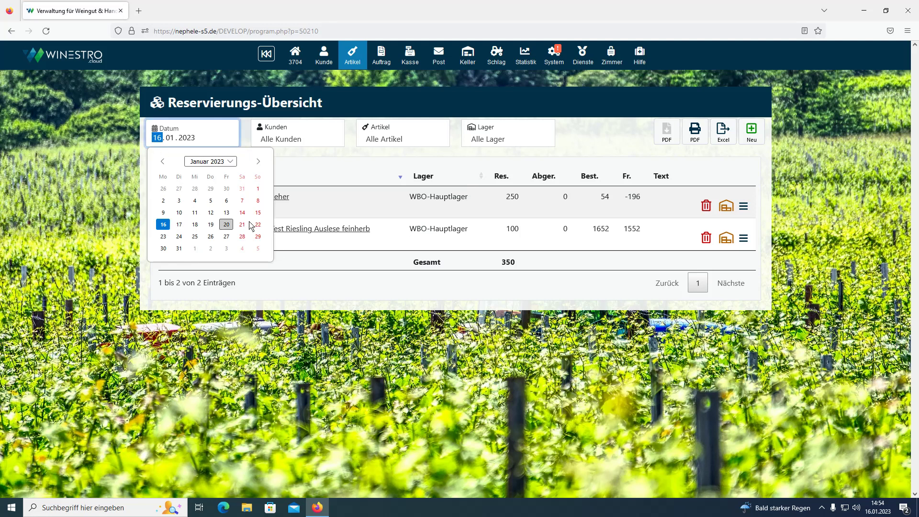
{"action": "left_click", "coordinate": [342, 161]}
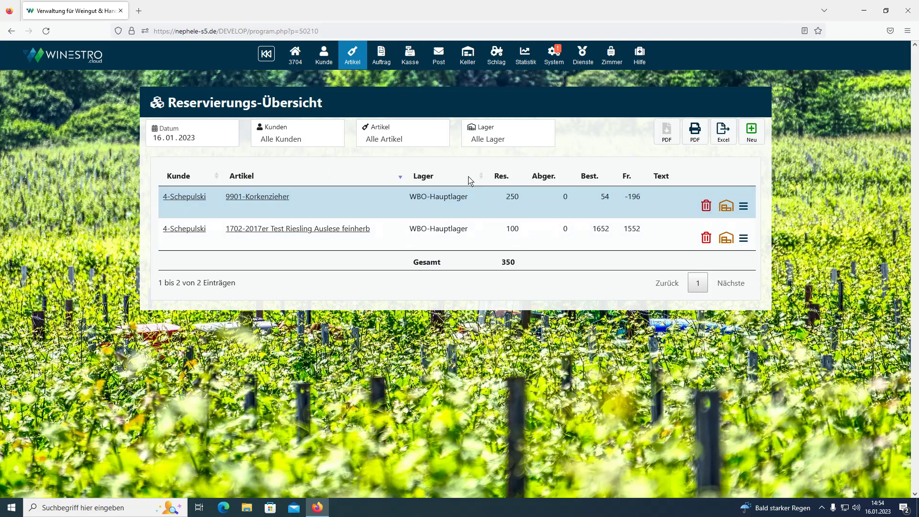
- Filter the reservations to article 9901 Korkenzieher, trying the Außenlager warehouse before setting WBO-Hauptlager
{"action": "left_click", "coordinate": [413, 140]}
{"action": "left_click", "coordinate": [410, 200]}
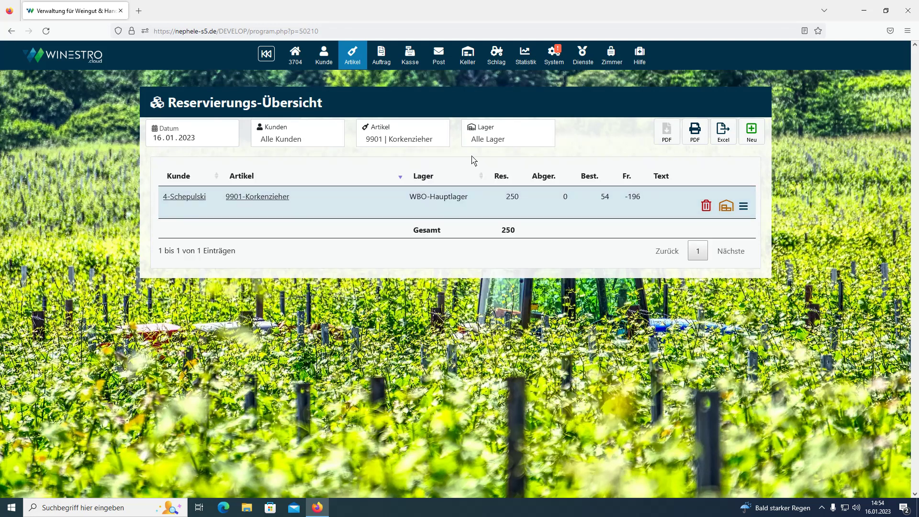
{"action": "left_click", "coordinate": [487, 140]}
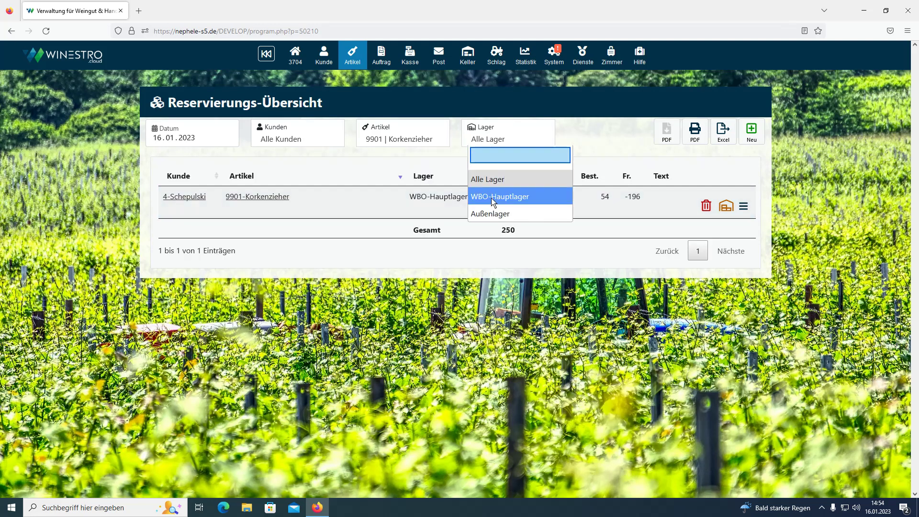
{"action": "left_click", "coordinate": [494, 218]}
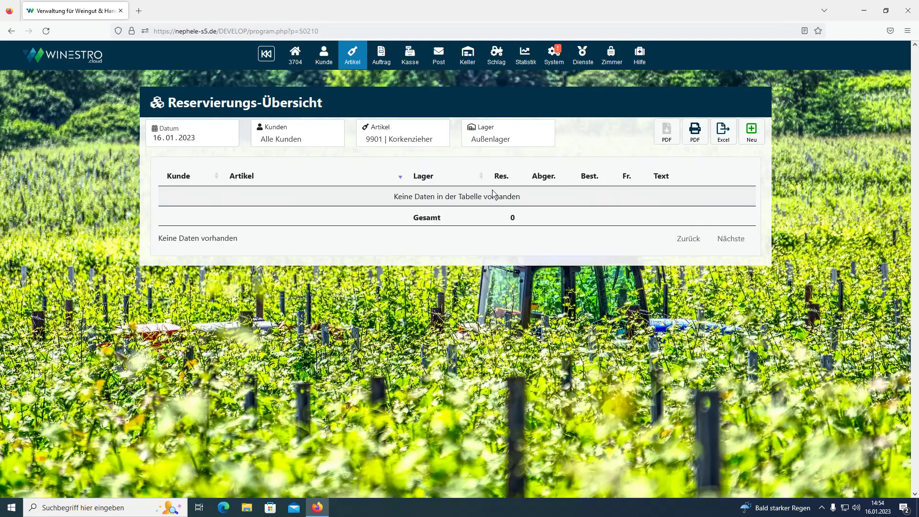
{"action": "left_click", "coordinate": [498, 145]}
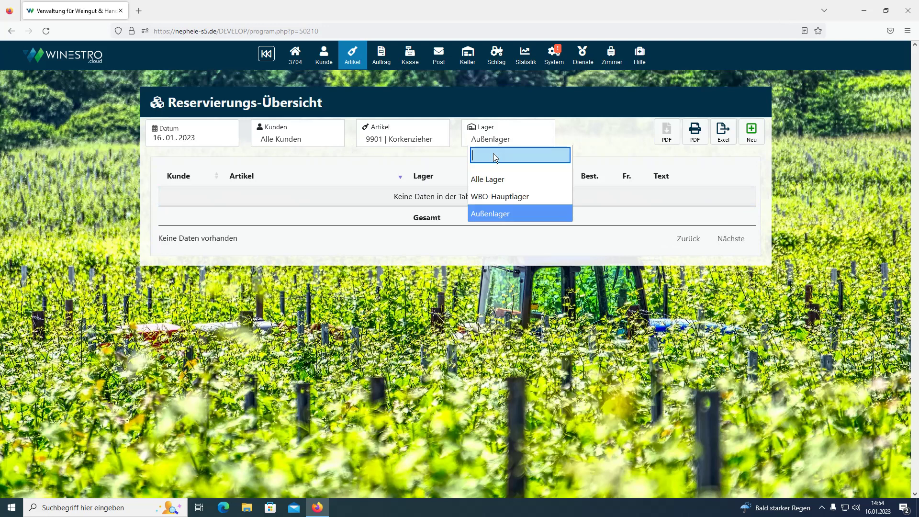
{"action": "left_click", "coordinate": [495, 197]}
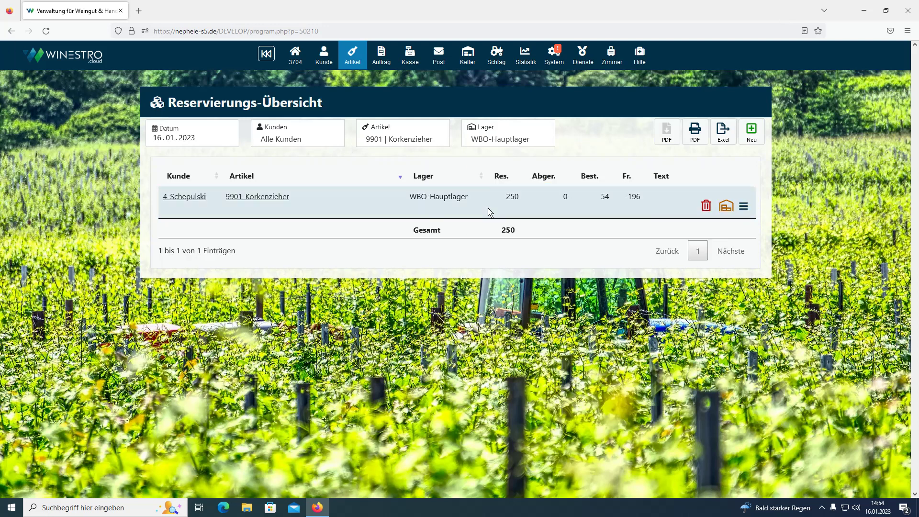
- Reset the article filter to Alle Artikel and filter the overview by the customer who has the reservations
{"action": "left_click", "coordinate": [406, 145]}
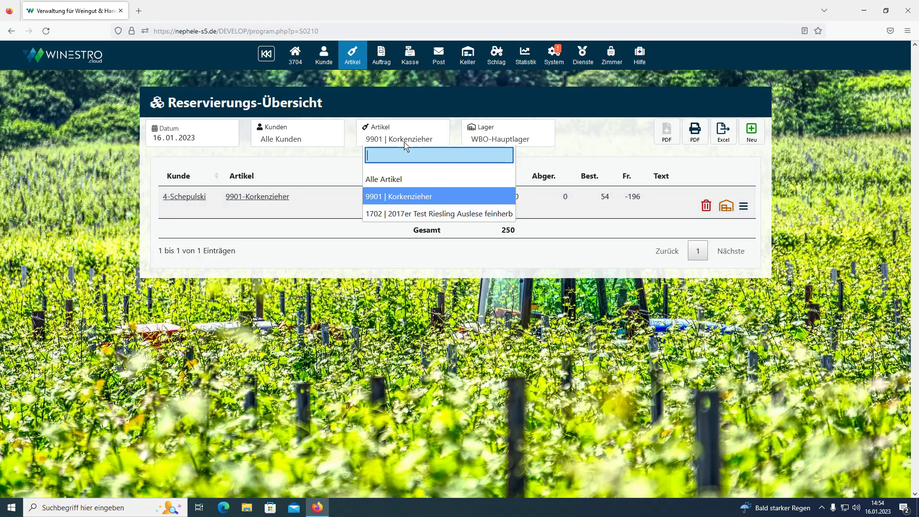
{"action": "left_click", "coordinate": [400, 178]}
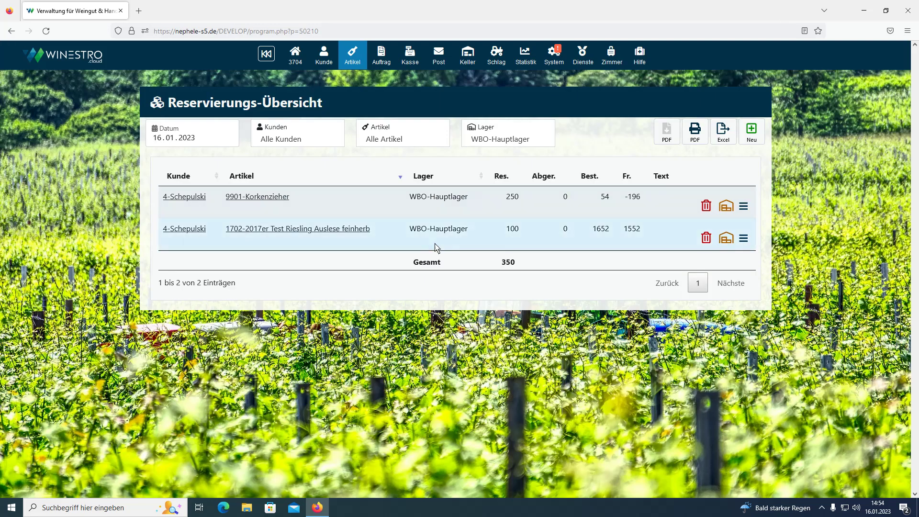
{"action": "left_click", "coordinate": [305, 142]}
{"action": "left_click", "coordinate": [300, 197]}
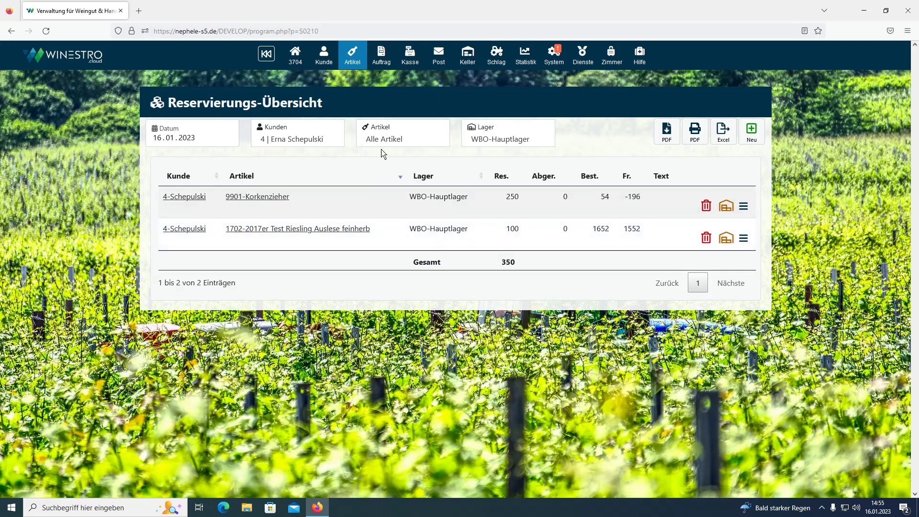
- Set the article filter to 9901 Korkenzieher and the warehouse filter to Alle Lager
{"action": "left_click", "coordinate": [390, 144]}
{"action": "left_click", "coordinate": [388, 198]}
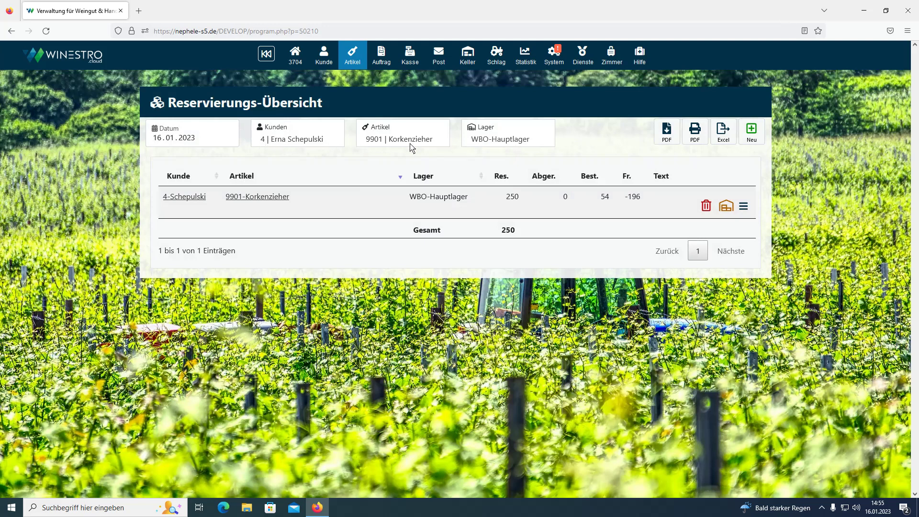
{"action": "left_click", "coordinate": [513, 142]}
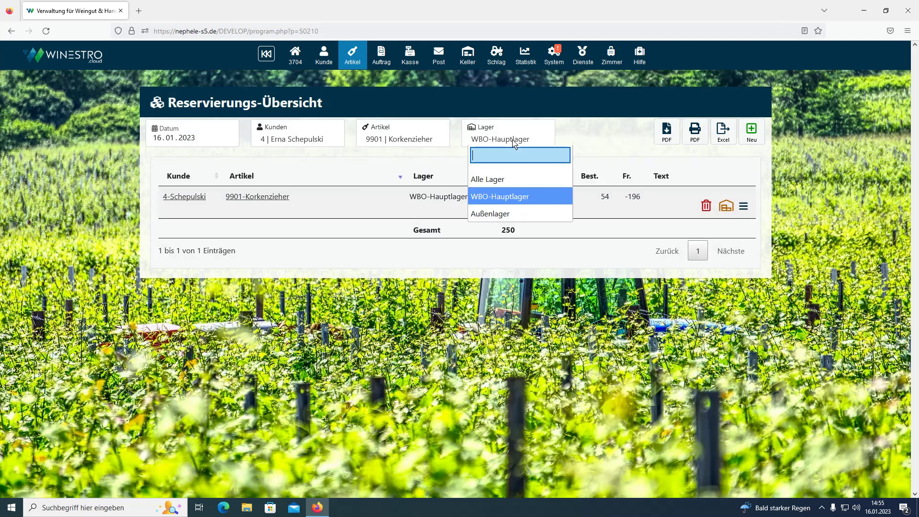
{"action": "left_click", "coordinate": [497, 179]}
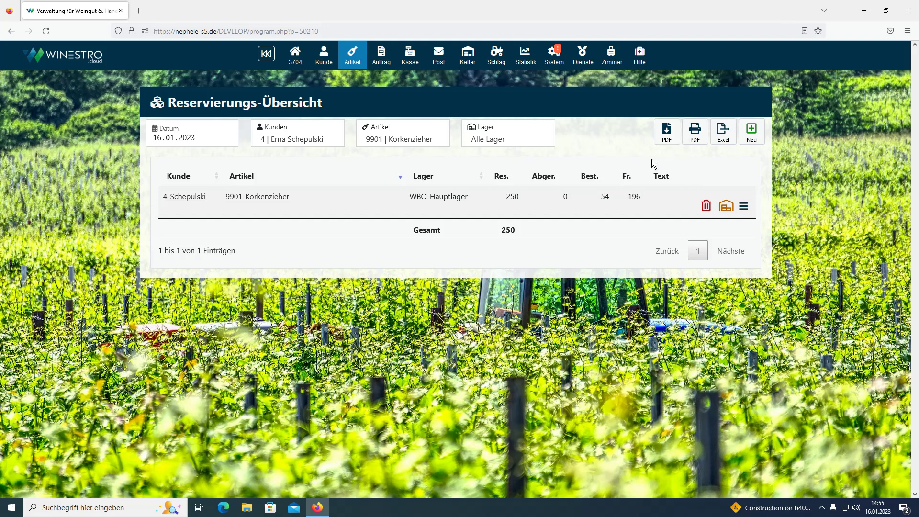
- Transfer the customer's Korkenzieher reservation from the filtered overview into an order
{"action": "left_click", "coordinate": [744, 206]}
{"action": "left_click", "coordinate": [651, 268]}
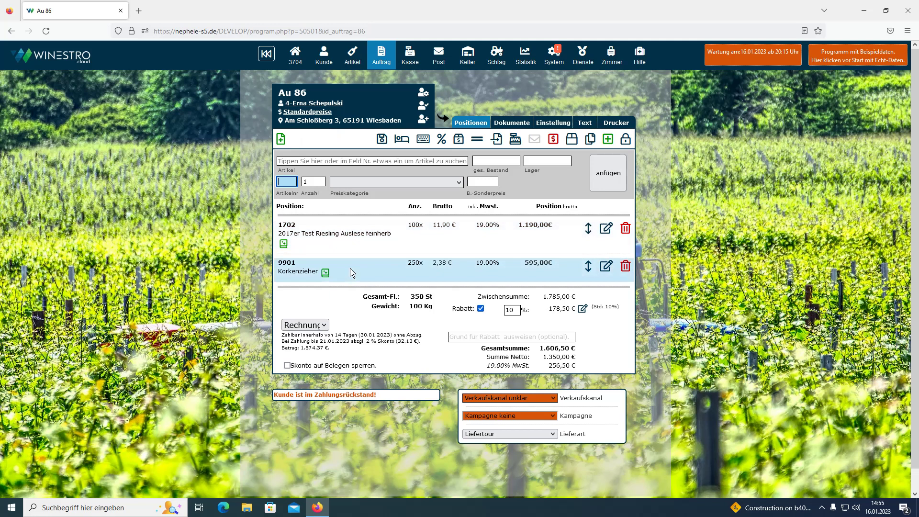
{"action": "mouse_move", "coordinate": [282, 140]}
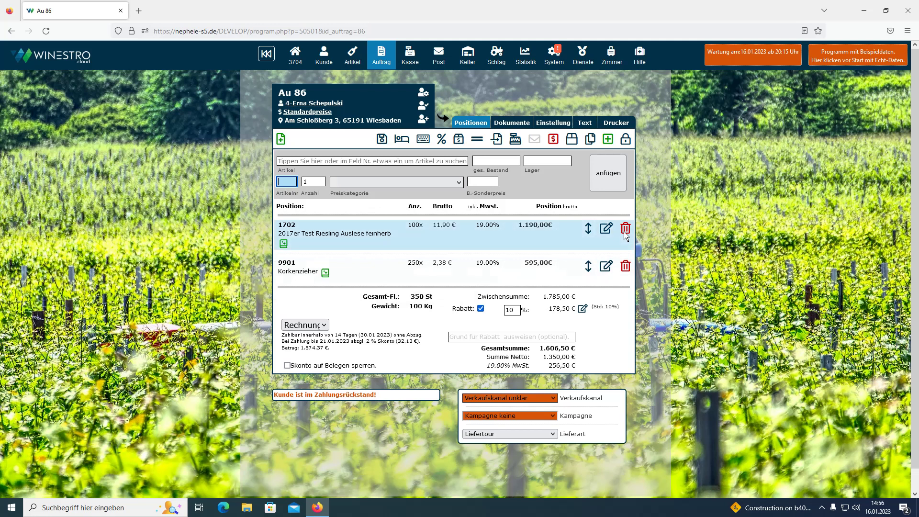
- Set the quantity of the 9901 Korkenzieher position to 25 and save the change
{"action": "left_click", "coordinate": [606, 268]}
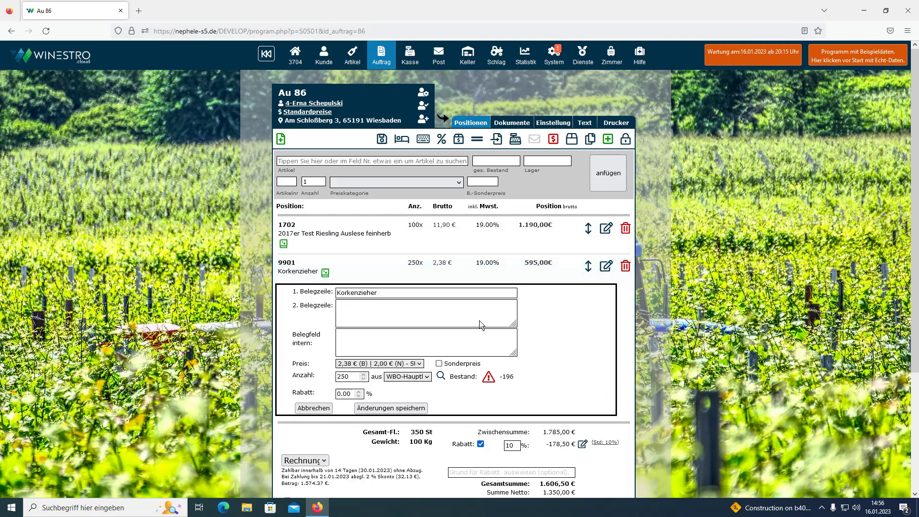
{"action": "left_click", "coordinate": [351, 378]}
{"action": "key", "text": "BackSpace"}
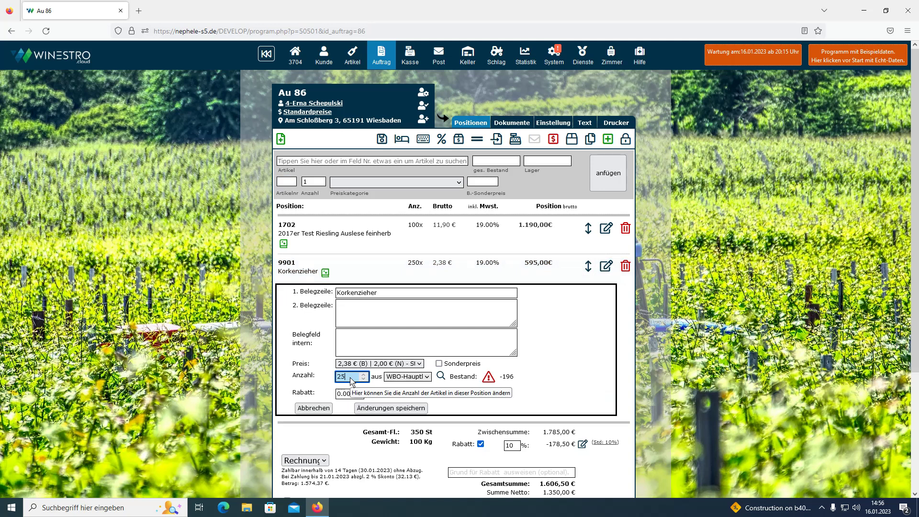
{"action": "left_click", "coordinate": [391, 408]}
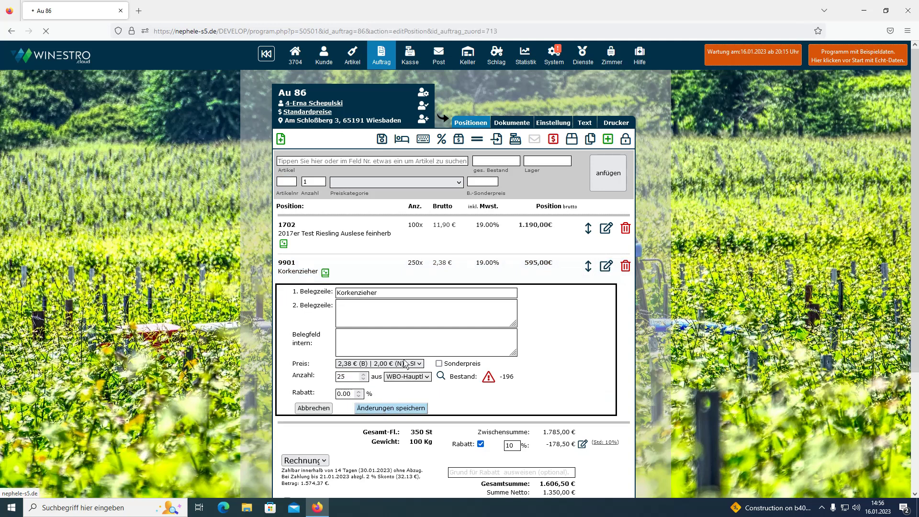
- Replace the 1702 Riesling Auslese position by deleting it and adding article 1702 again from WBO-Hauptlager with quantity 25
{"action": "left_click", "coordinate": [625, 228]}
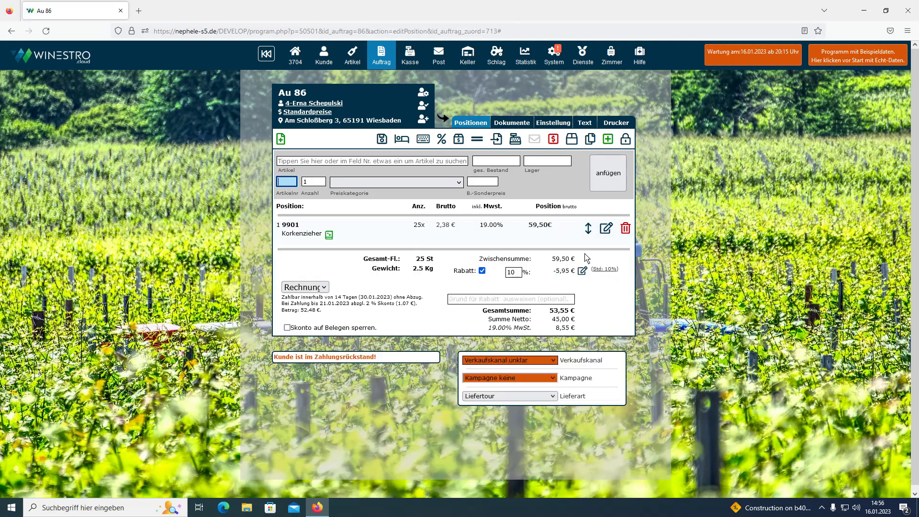
{"action": "type", "text": "1702"}
{"action": "left_click", "coordinate": [293, 191]}
{"action": "key", "text": "Tab"}
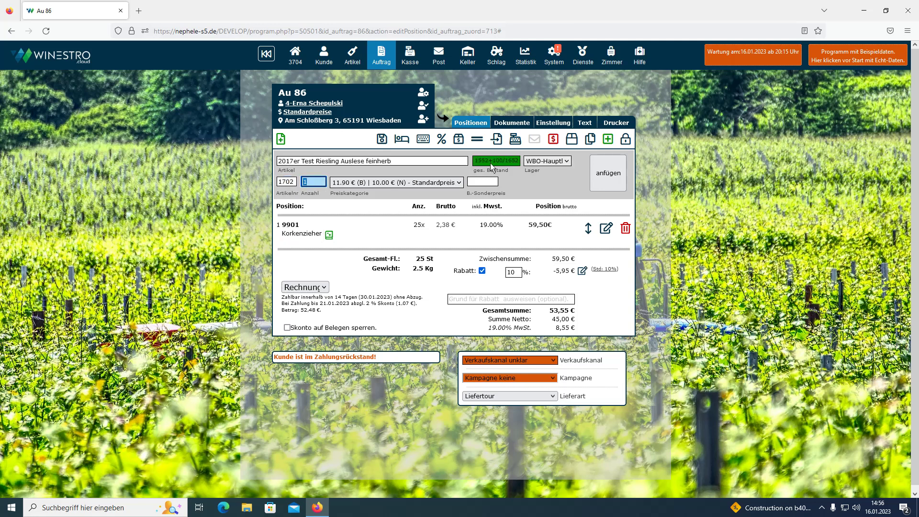
{"action": "mouse_move", "coordinate": [494, 165]}
{"action": "left_click", "coordinate": [541, 161]}
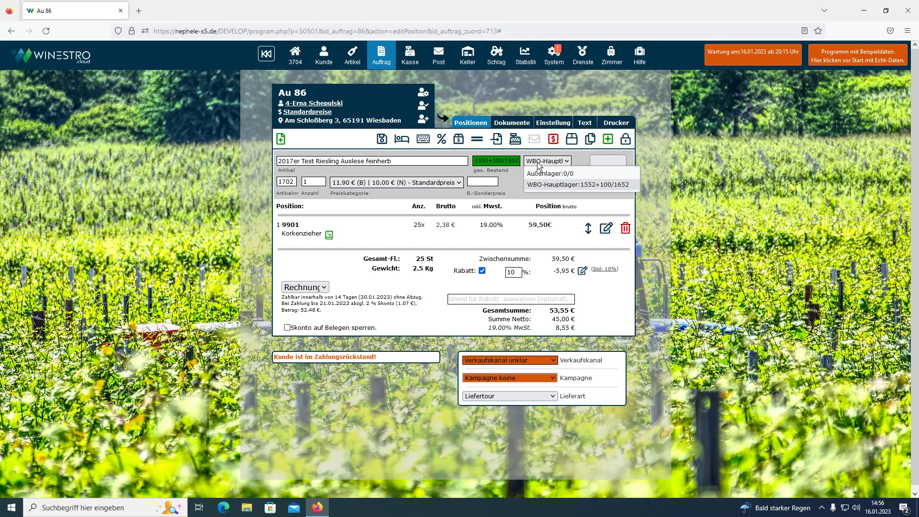
{"action": "left_click", "coordinate": [587, 189]}
{"action": "left_click", "coordinate": [308, 187]}
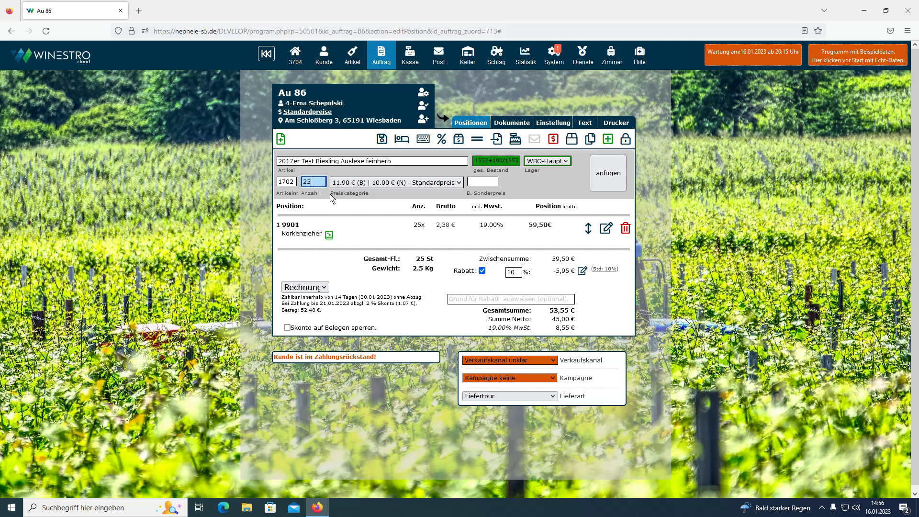
{"action": "left_click", "coordinate": [608, 173]}
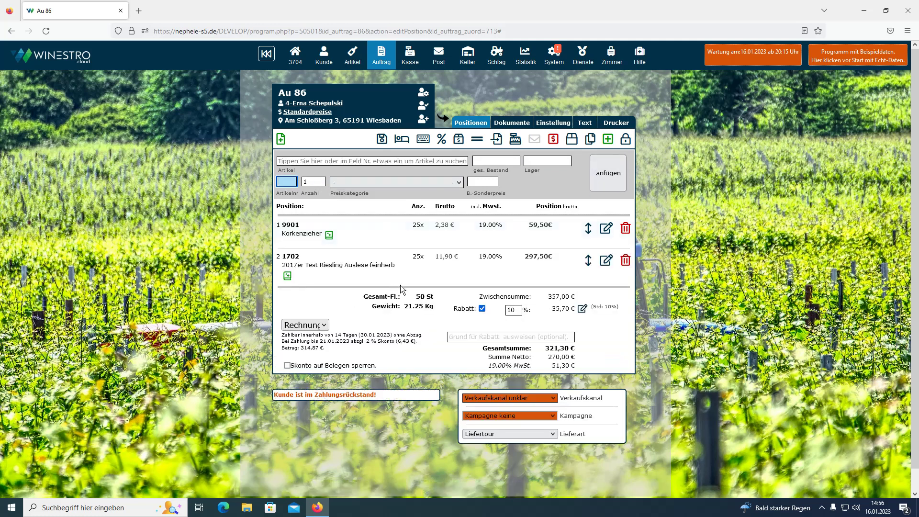
- Create a Rechnung for the order dated 16.01.2023, view the generated PDF and close it
{"action": "left_click", "coordinate": [280, 139]}
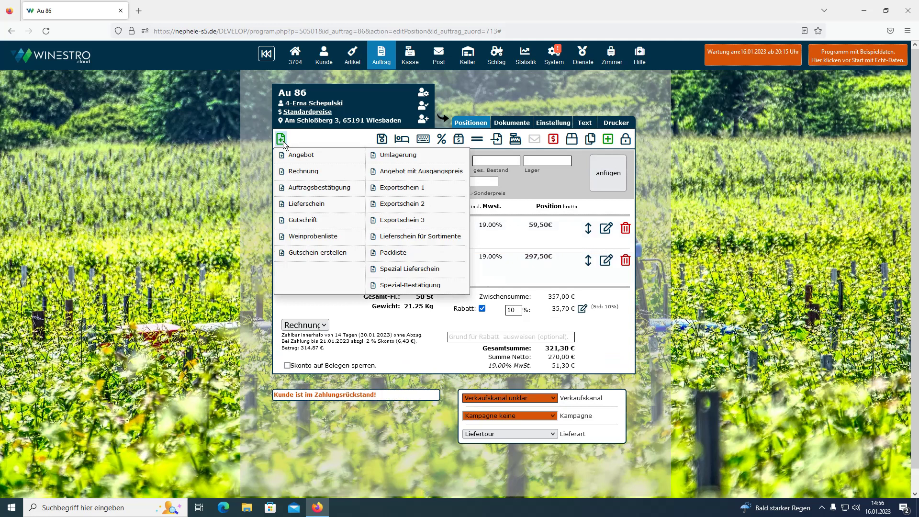
{"action": "left_click", "coordinate": [295, 171]}
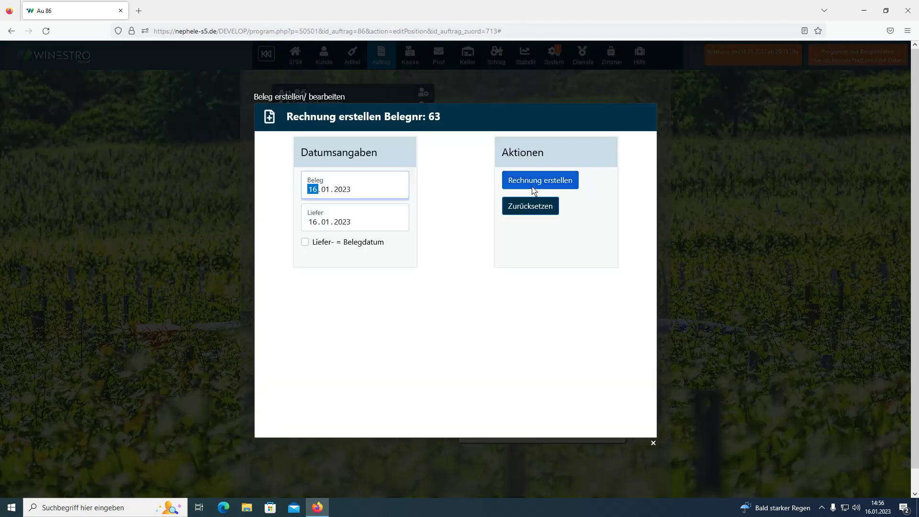
{"action": "left_click", "coordinate": [535, 181]}
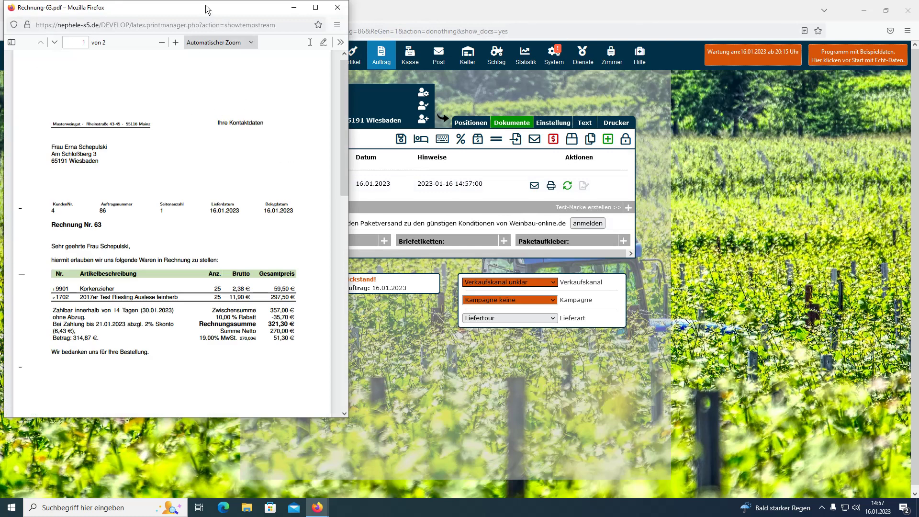
{"action": "left_click_drag", "start_coordinate": [206, 9], "coordinate": [491, 67]}
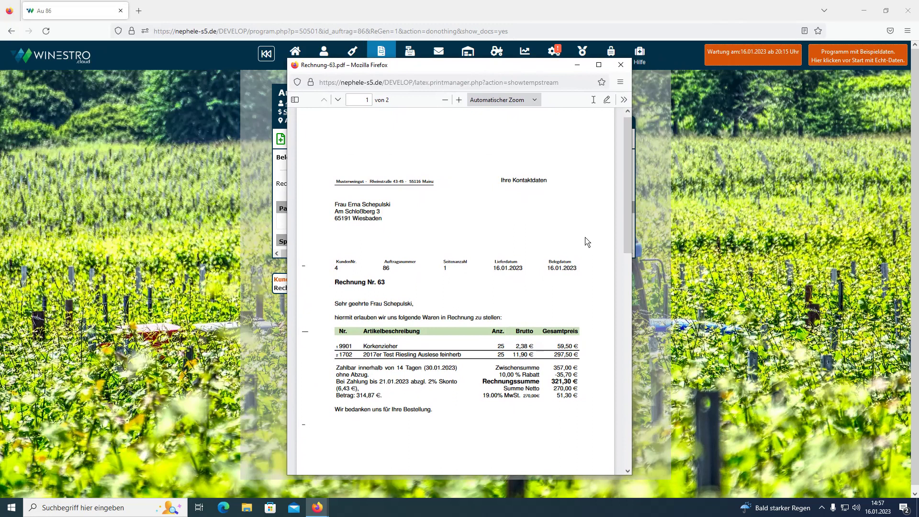
{"action": "left_click", "coordinate": [623, 69]}
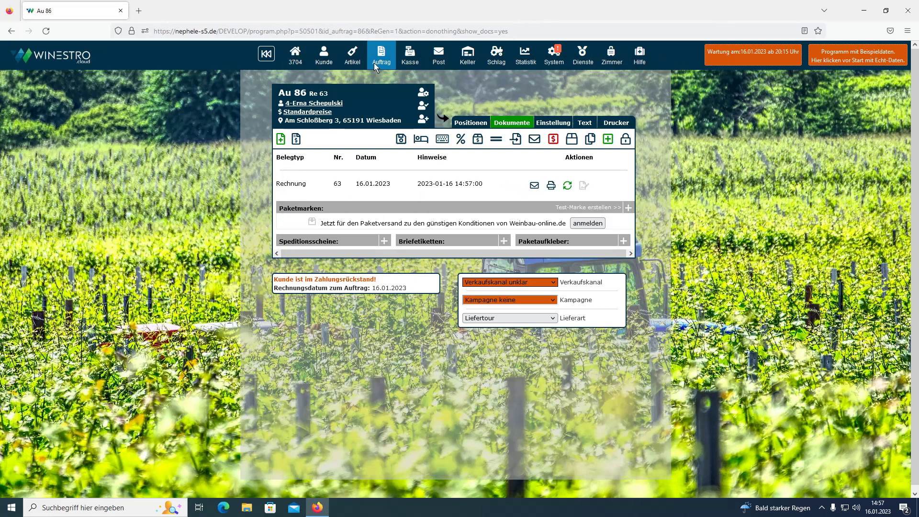
- Open the reservation overview and check the reserved quantity of 9901 Korkenzieher
{"action": "mouse_move", "coordinate": [374, 62]}
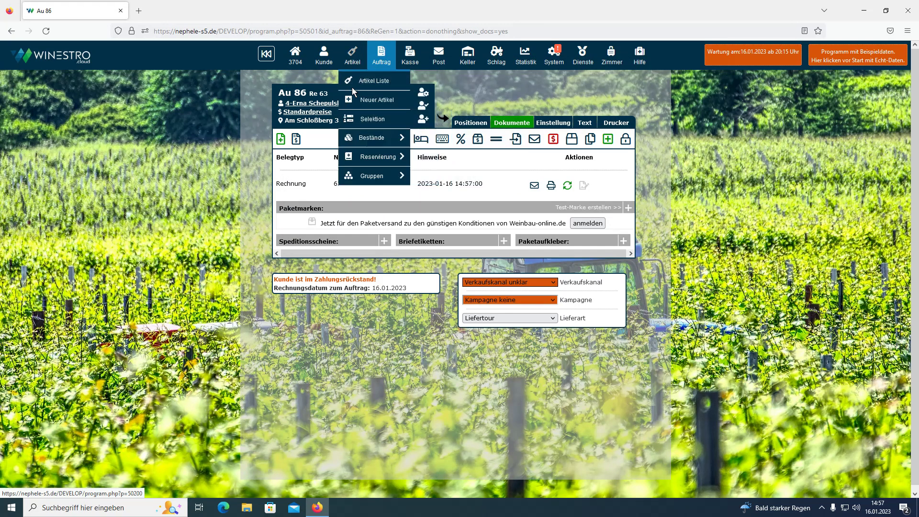
{"action": "mouse_move", "coordinate": [360, 139]}
{"action": "left_click", "coordinate": [449, 177]}
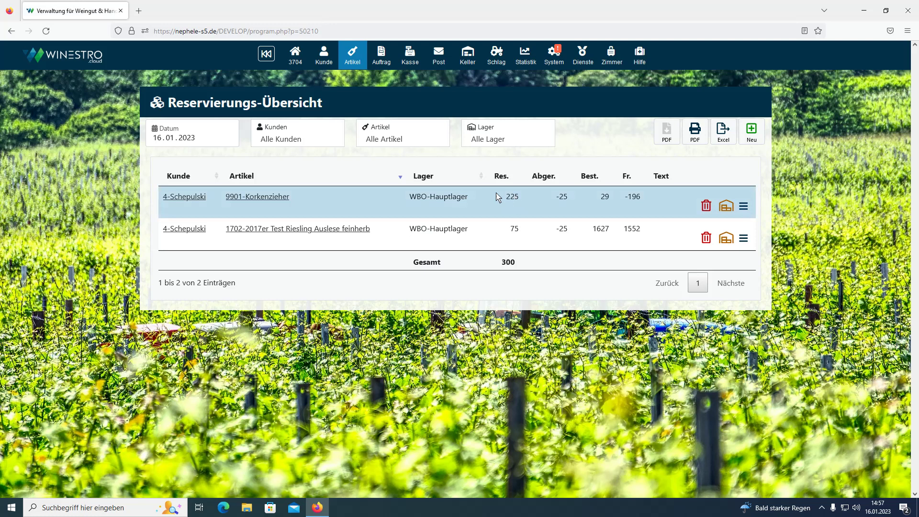
{"action": "double_click", "coordinate": [510, 196]}
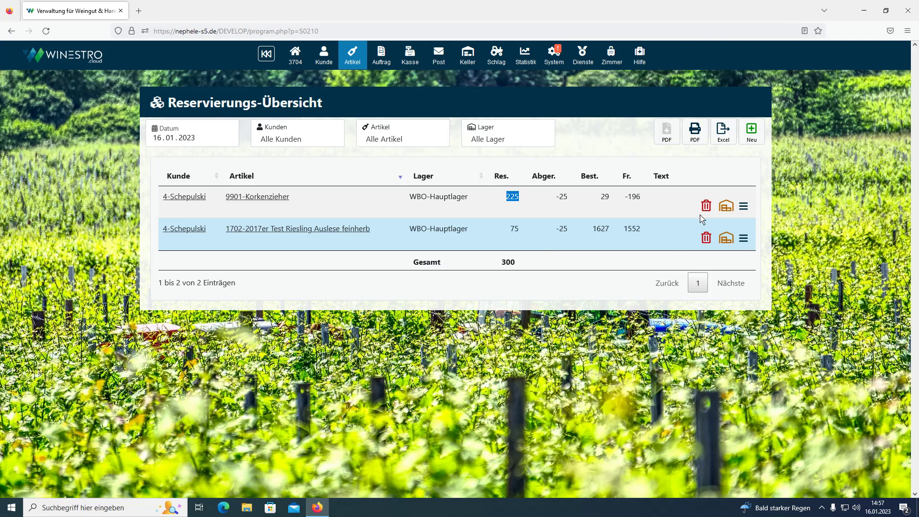
- Open the Bewegungen of the Korkenzieher reservation and check the quantity booked by the Reservierungsbeleg
{"action": "left_click", "coordinate": [743, 206]}
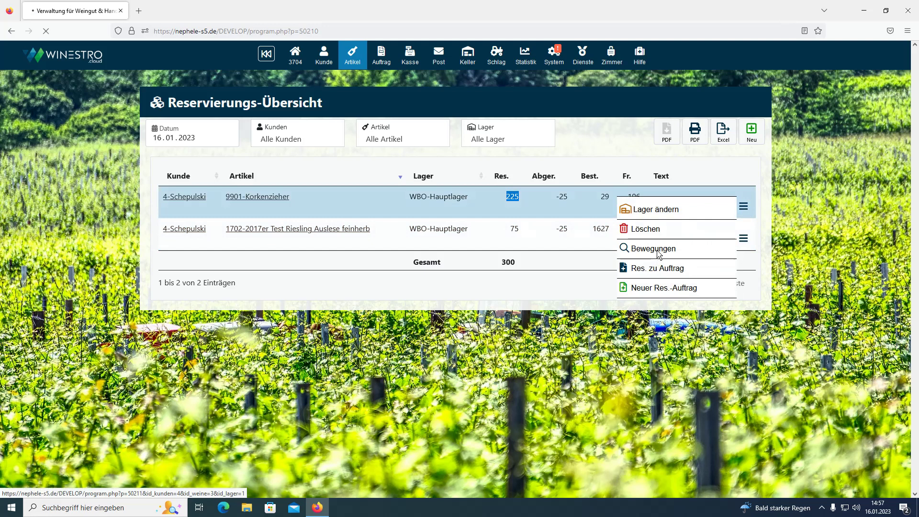
{"action": "left_click", "coordinate": [658, 253]}
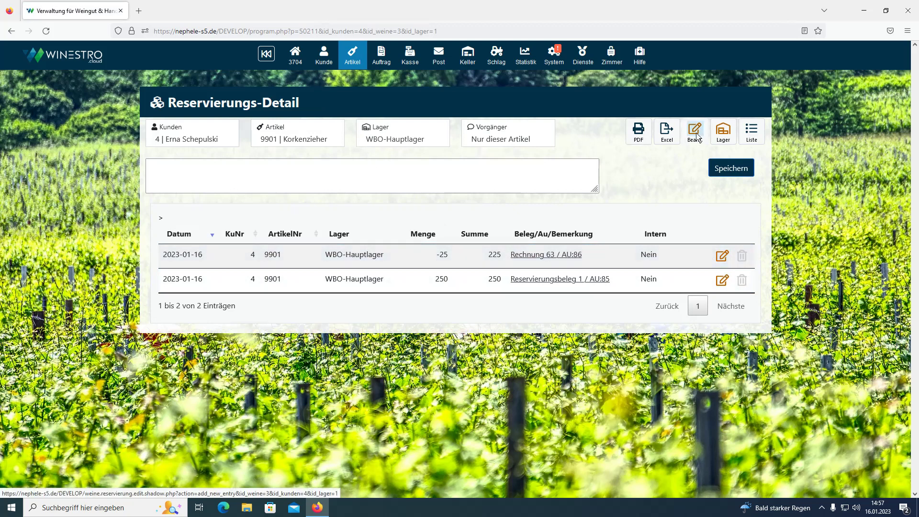
{"action": "double_click", "coordinate": [441, 281]}
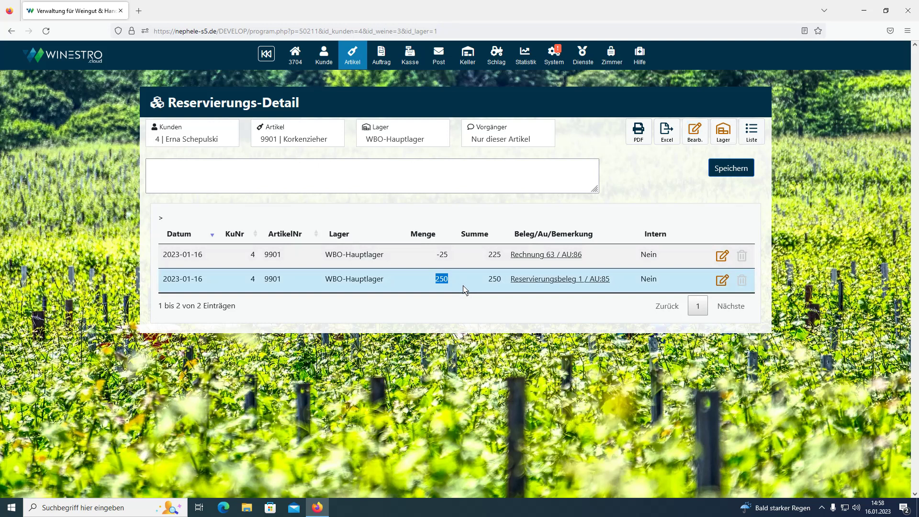
- Add a reservation entry for Korkenzieher with quantity -100 and the remark "kürzung", save it and close the dialog
{"action": "left_click", "coordinate": [695, 135]}
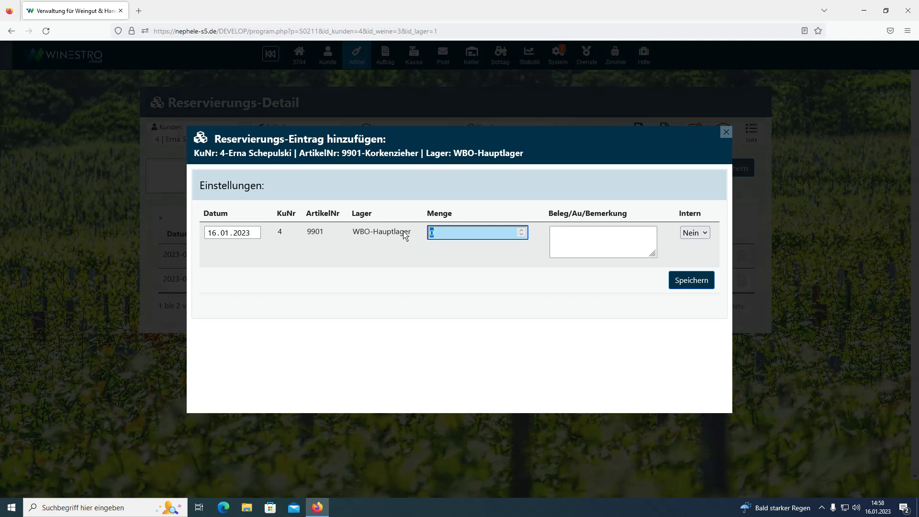
{"action": "type", "text": "-100"}
{"action": "left_click", "coordinate": [587, 250]}
{"action": "type", "text": "kürzung"}
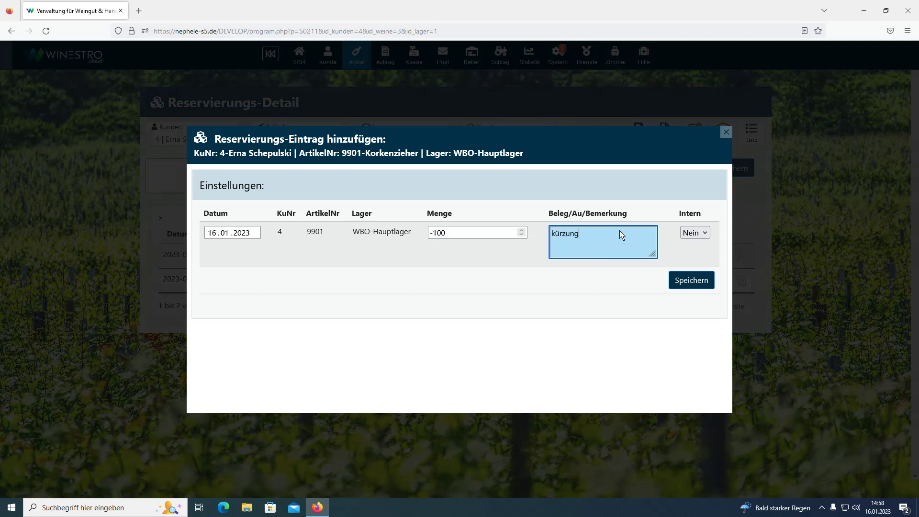
{"action": "left_click", "coordinate": [710, 286]}
{"action": "left_click", "coordinate": [725, 131]}
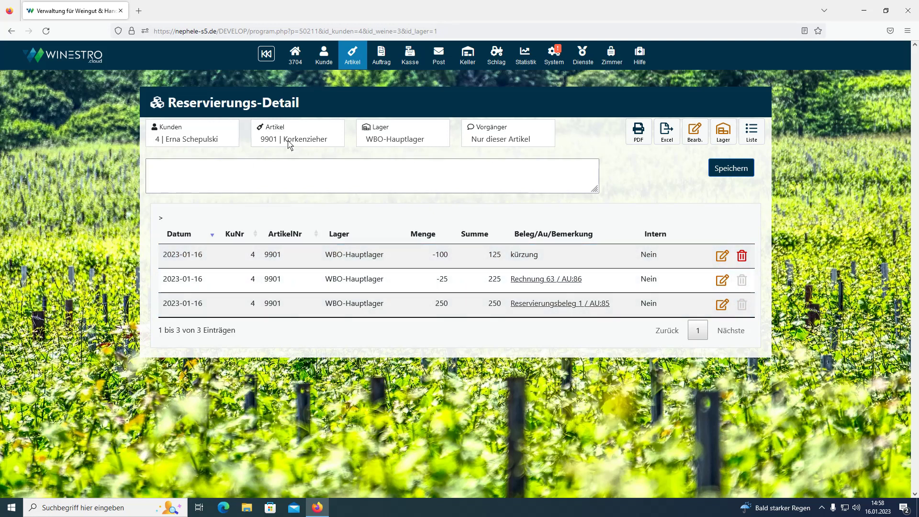
- View the reservation movements for Alle Artikel, and set the article filter back to 9901 Korkenzieher
{"action": "left_click", "coordinate": [377, 143]}
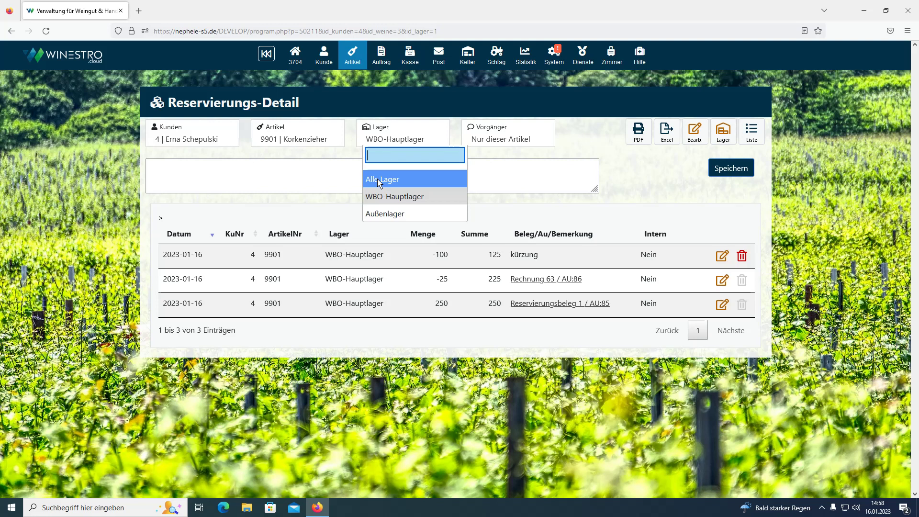
{"action": "left_click", "coordinate": [304, 145]}
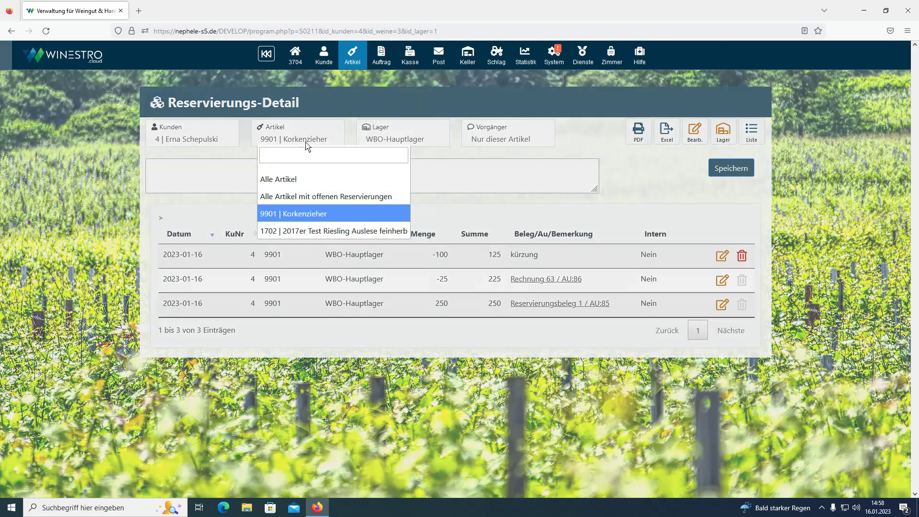
{"action": "left_click", "coordinate": [305, 180]}
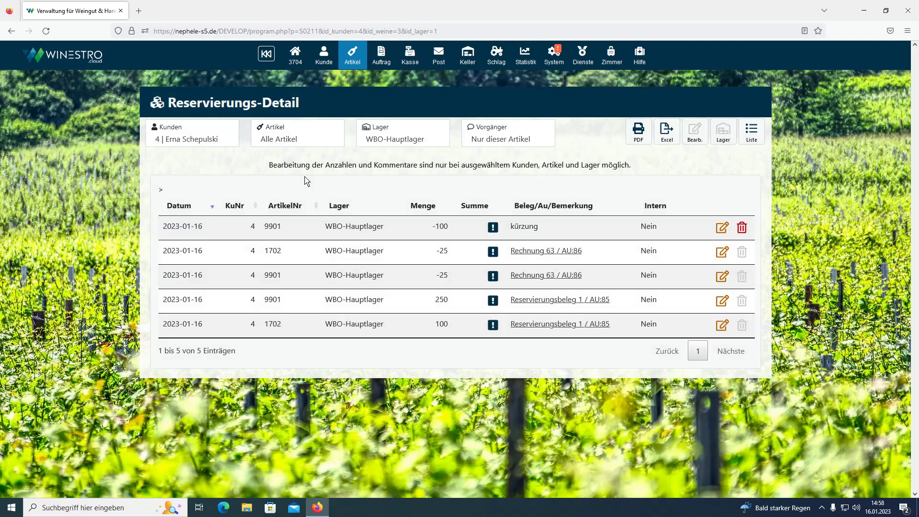
{"action": "left_click", "coordinate": [300, 147]}
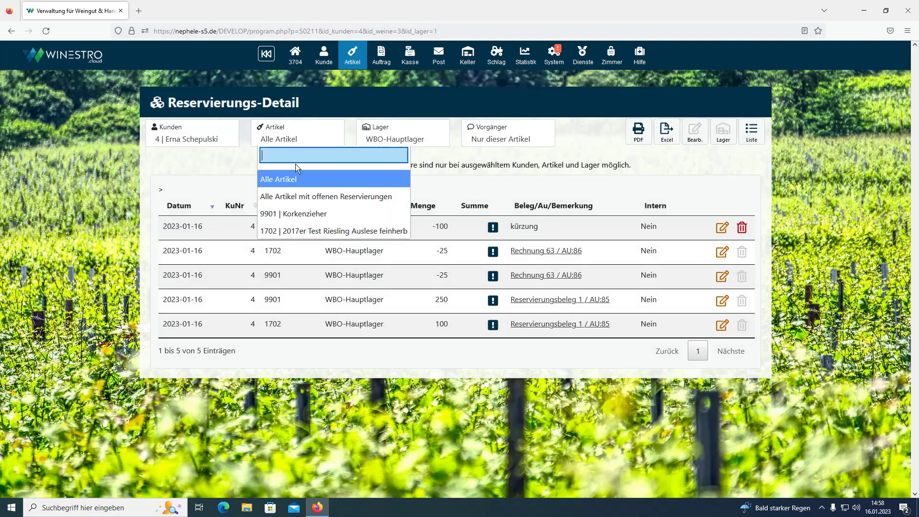
{"action": "left_click", "coordinate": [298, 214]}
- Switch the customer filter to Alle Kunden and back to the customer, and check the Vorgänger filter options without changing them
{"action": "left_click", "coordinate": [206, 144]}
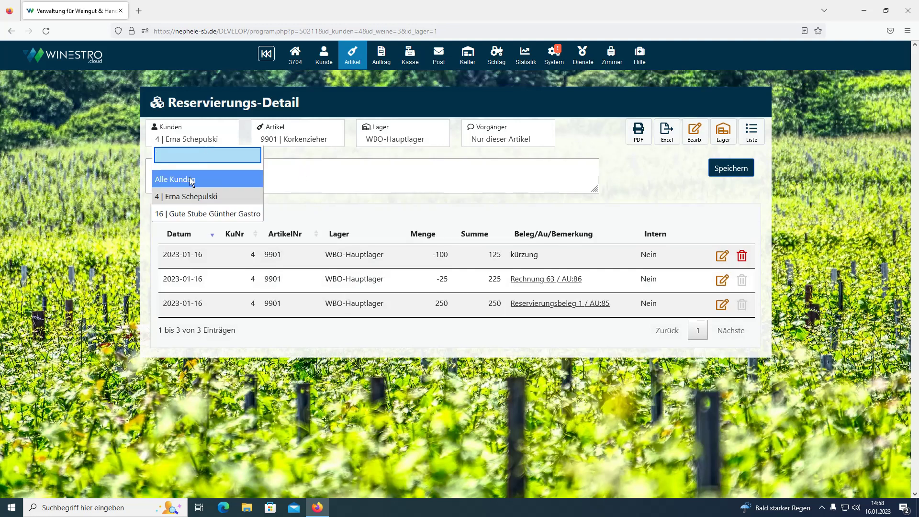
{"action": "left_click", "coordinate": [192, 179]}
{"action": "left_click", "coordinate": [199, 144]}
{"action": "left_click", "coordinate": [193, 197]}
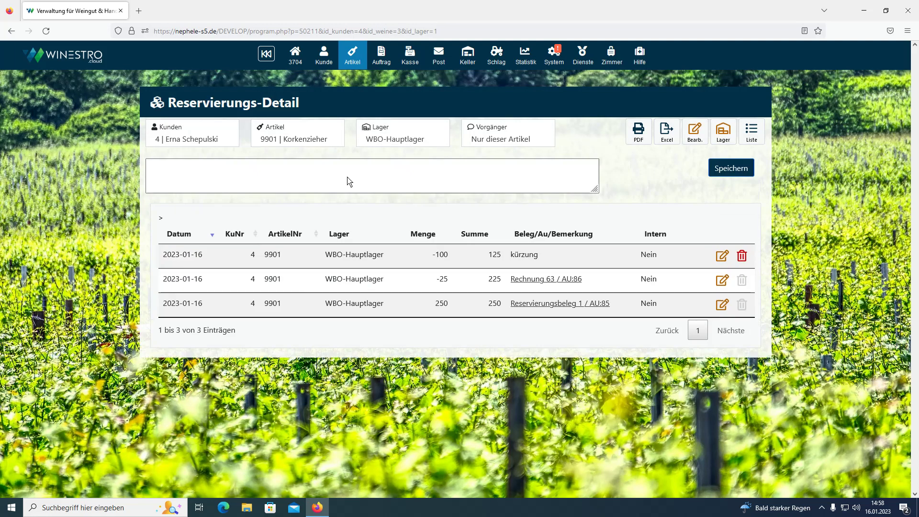
{"action": "left_click", "coordinate": [506, 141]}
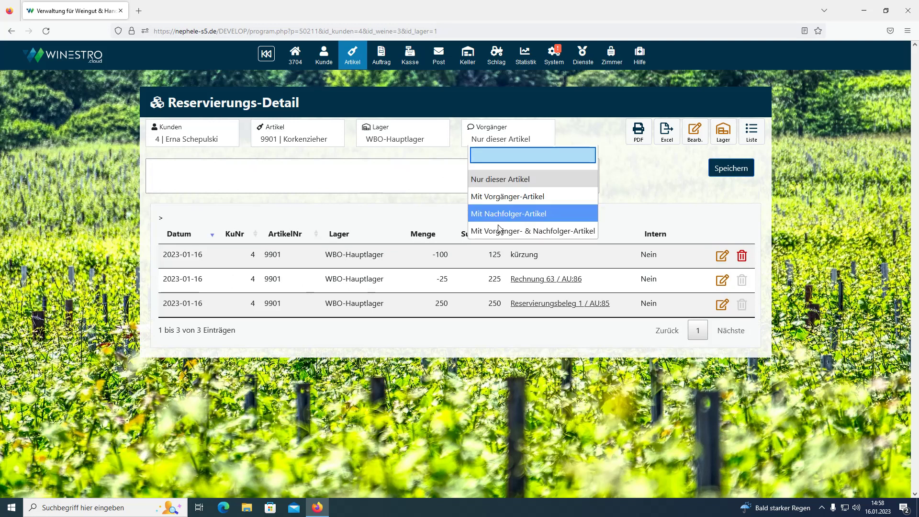
{"action": "left_click", "coordinate": [575, 144]}
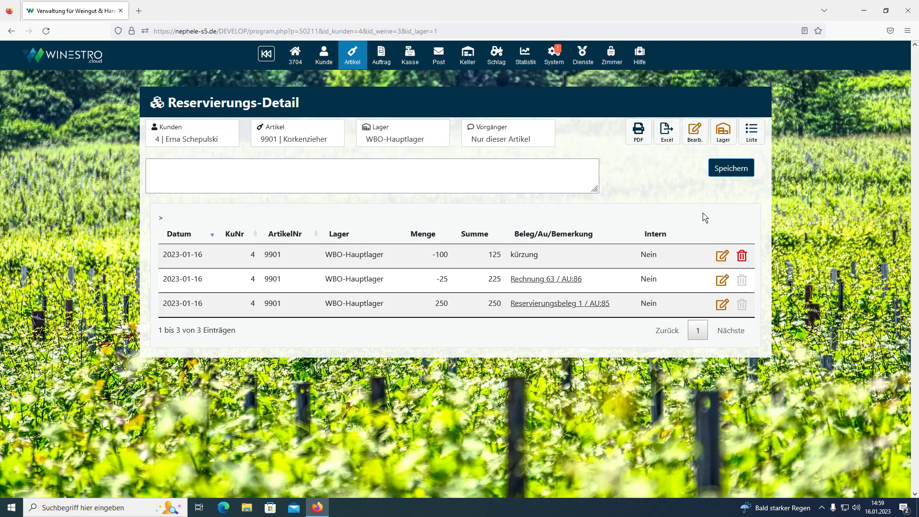
- Transfer the reserved quantity of 125 Korkenzieher from WBO-Hauptlager to Außenlager and save the transfer
{"action": "left_click", "coordinate": [720, 138]}
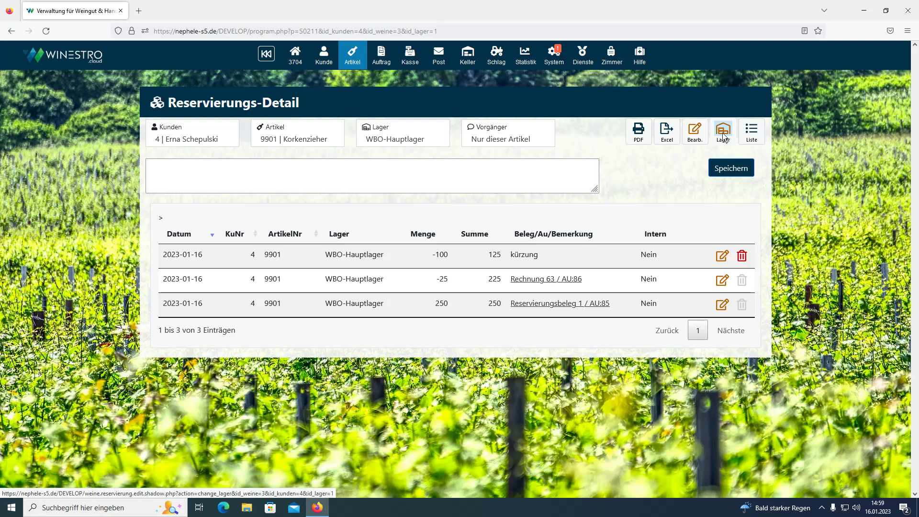
{"action": "left_click", "coordinate": [723, 135]}
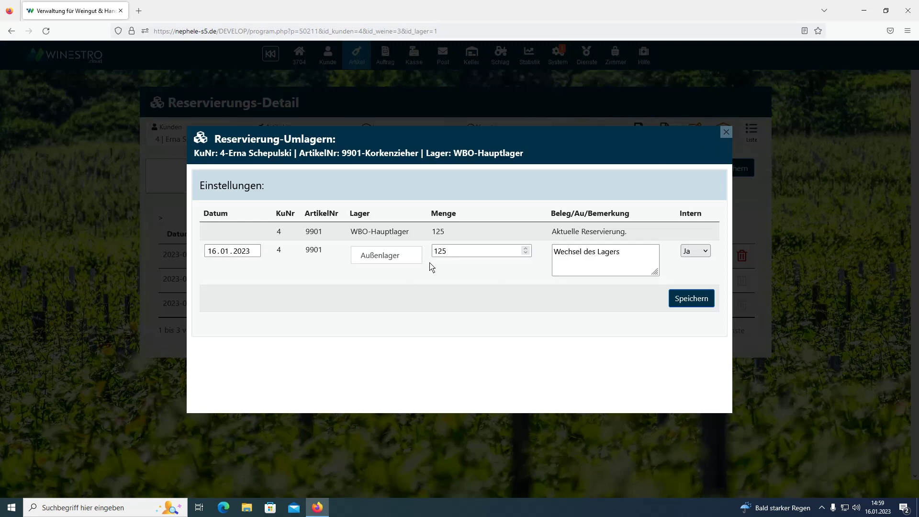
{"action": "left_click", "coordinate": [407, 258]}
{"action": "left_click", "coordinate": [384, 297]}
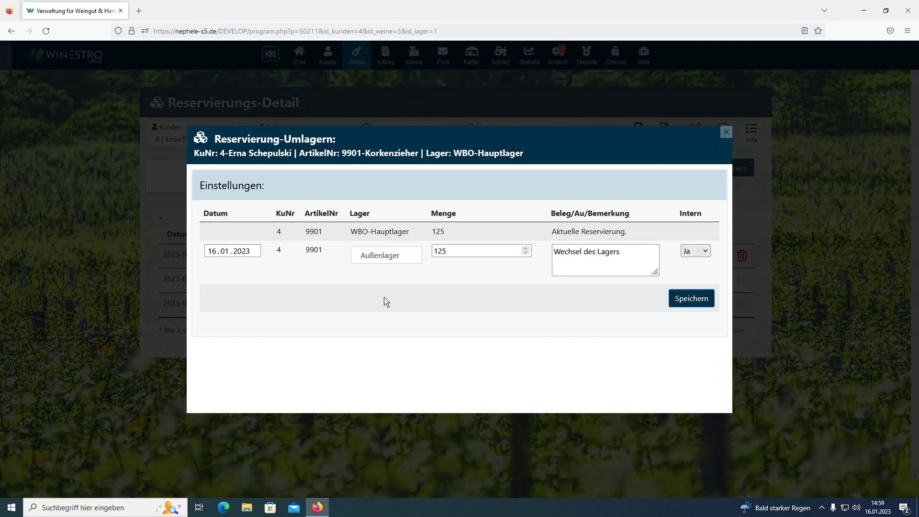
{"action": "left_click", "coordinate": [453, 254]}
{"action": "left_click", "coordinate": [692, 298]}
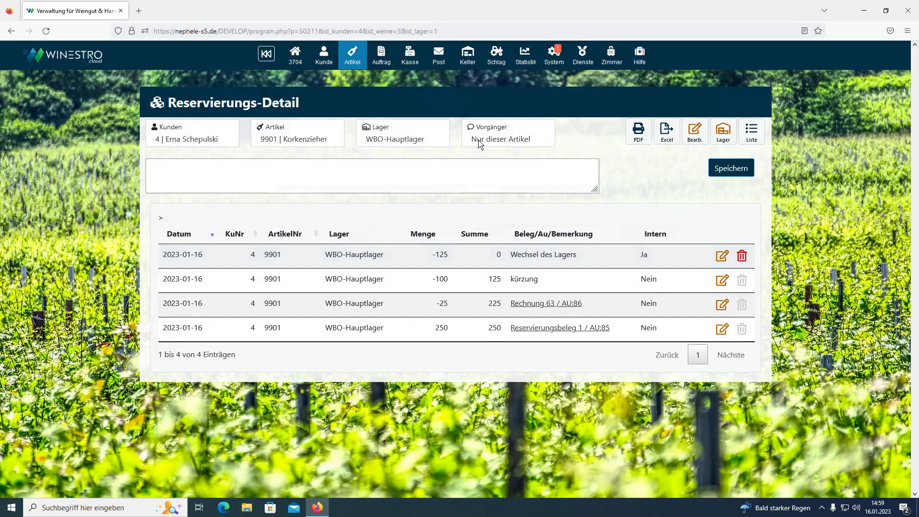
- Show the reservation movements for Alle Lager and delete the "Wechsel des Lagers" entry booked to Außenlager
{"action": "left_click", "coordinate": [407, 139]}
{"action": "left_click", "coordinate": [389, 178]}
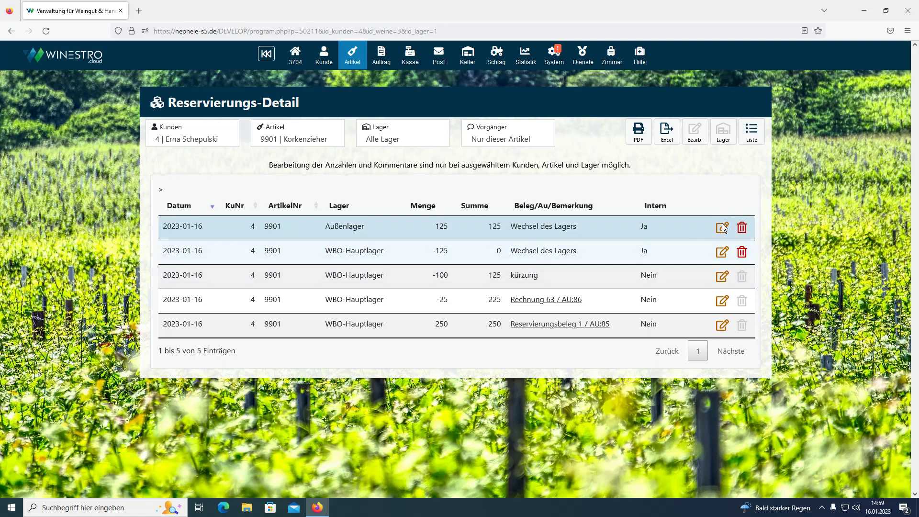
{"action": "left_click", "coordinate": [742, 228]}
{"action": "left_click", "coordinate": [583, 201]}
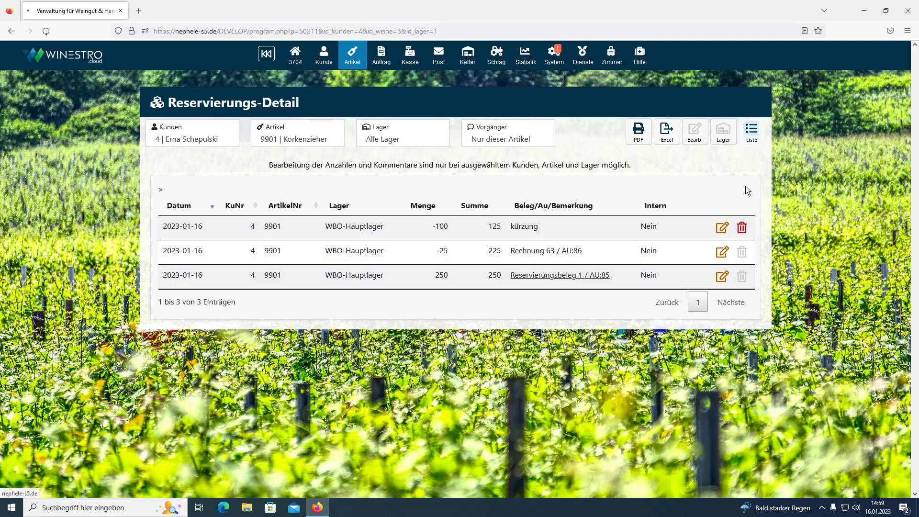
- Return to the Reservierungs-Übersicht, filter it to Alle Artikel, and start a Neuer Res.-Auftrag from the Korkenzieher reservation
{"action": "left_click", "coordinate": [751, 130]}
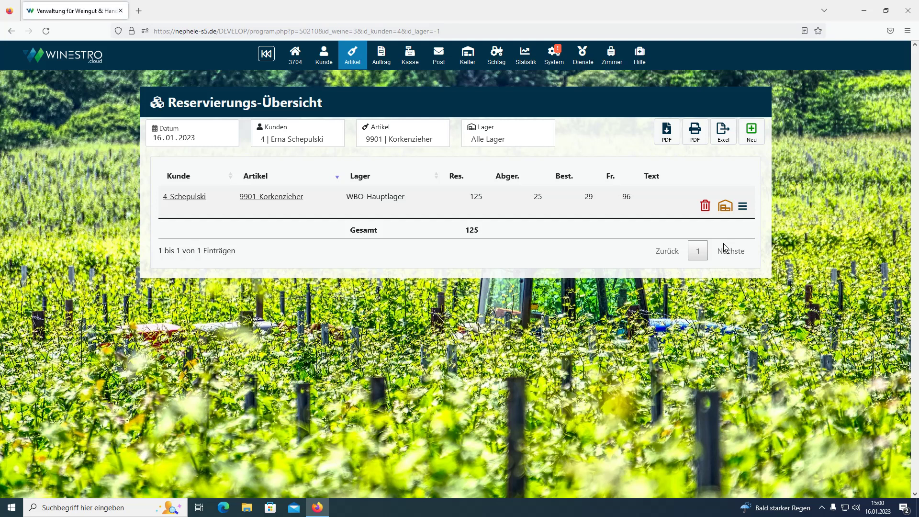
{"action": "left_click", "coordinate": [370, 145]}
{"action": "left_click", "coordinate": [372, 179]}
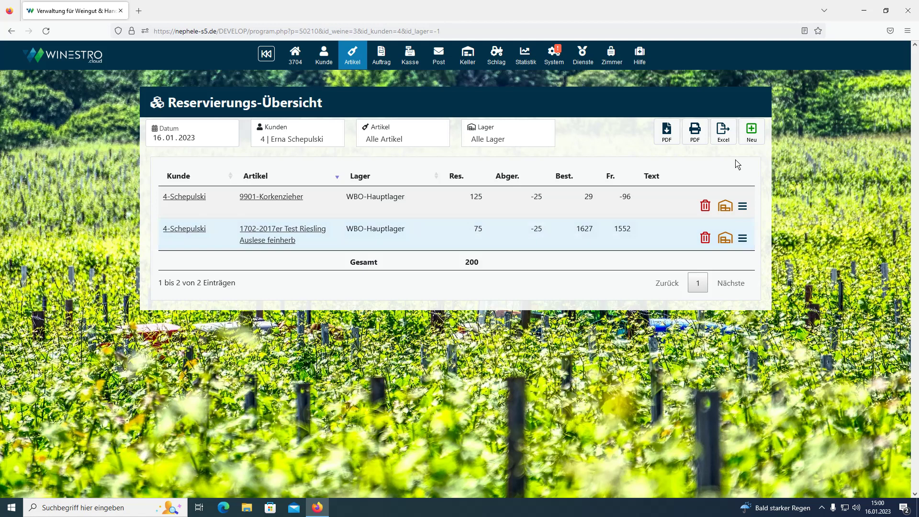
{"action": "left_click", "coordinate": [742, 207]}
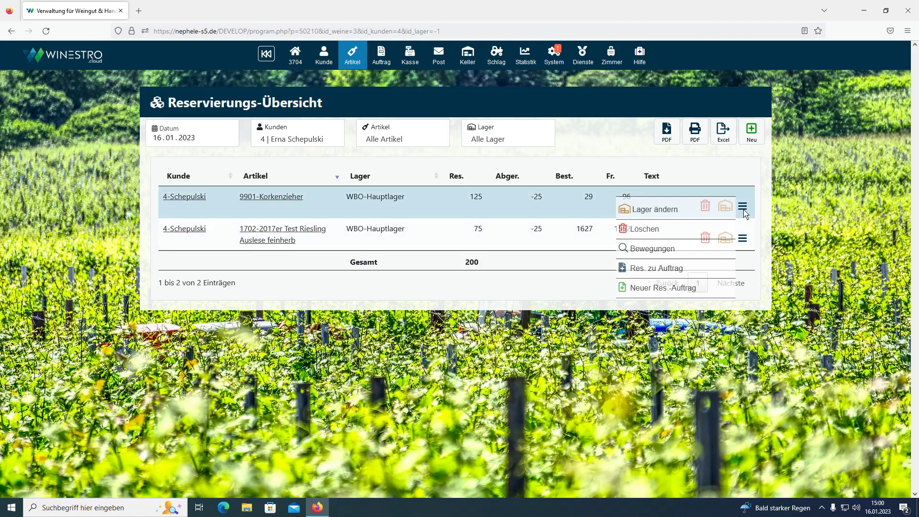
{"action": "left_click", "coordinate": [656, 289]}
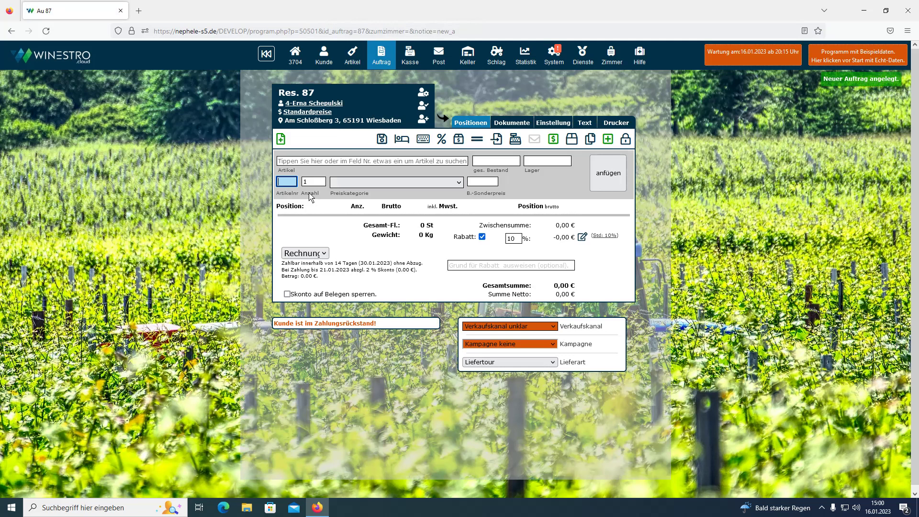
- Add article 9901 Korkenzieher with quantity -25 to the new reservation order
{"action": "type", "text": "9901"}
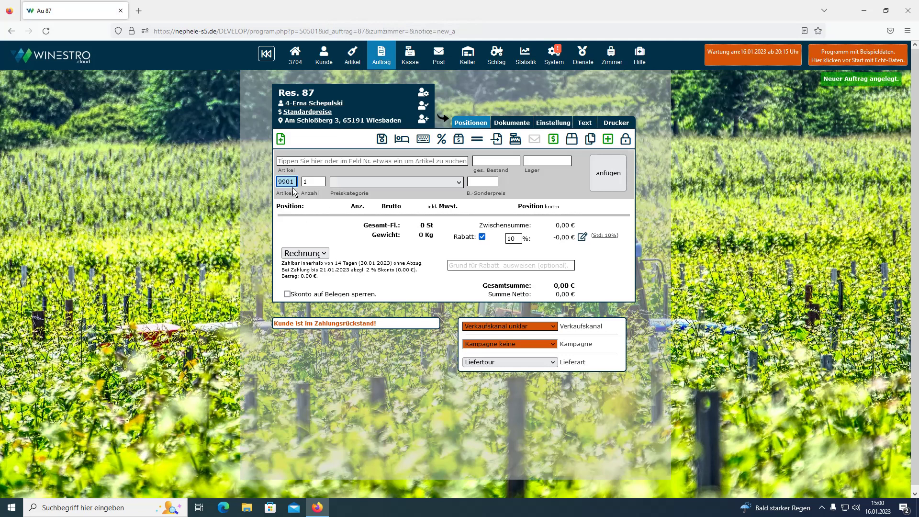
{"action": "key", "text": "Tab"}
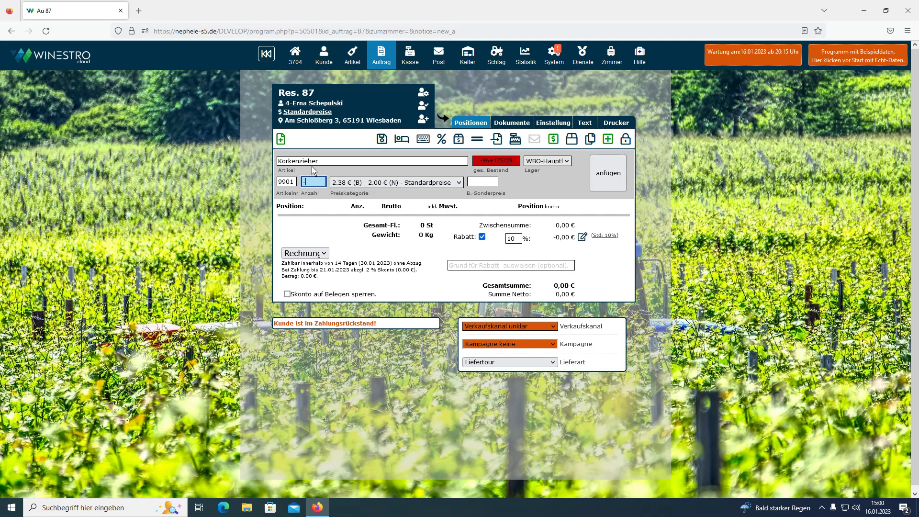
{"action": "type", "text": "-25"}
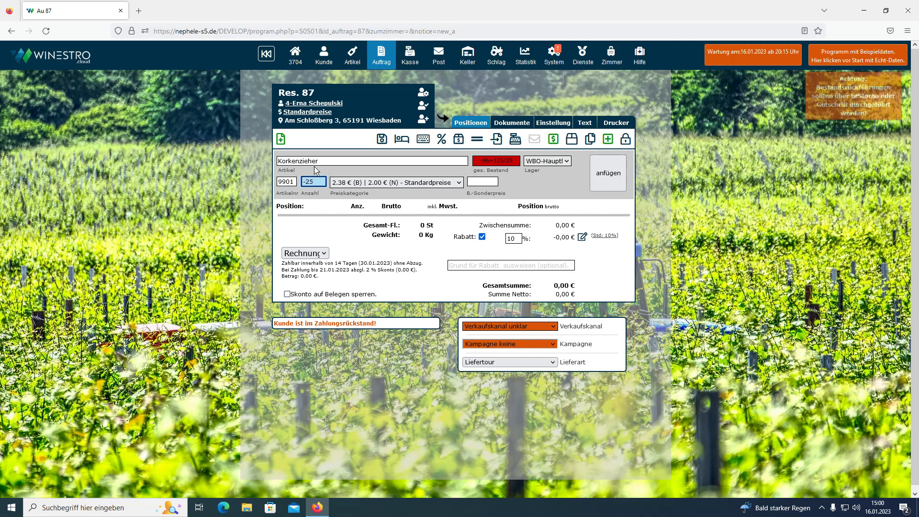
{"action": "left_click", "coordinate": [611, 174]}
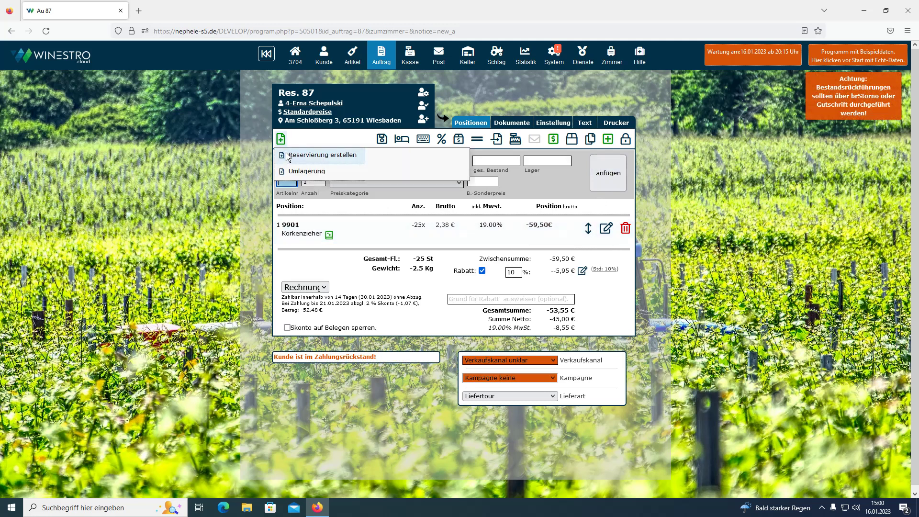
- Create the reservation document for this order, view the generated PDF and close it
{"action": "left_click", "coordinate": [288, 156]}
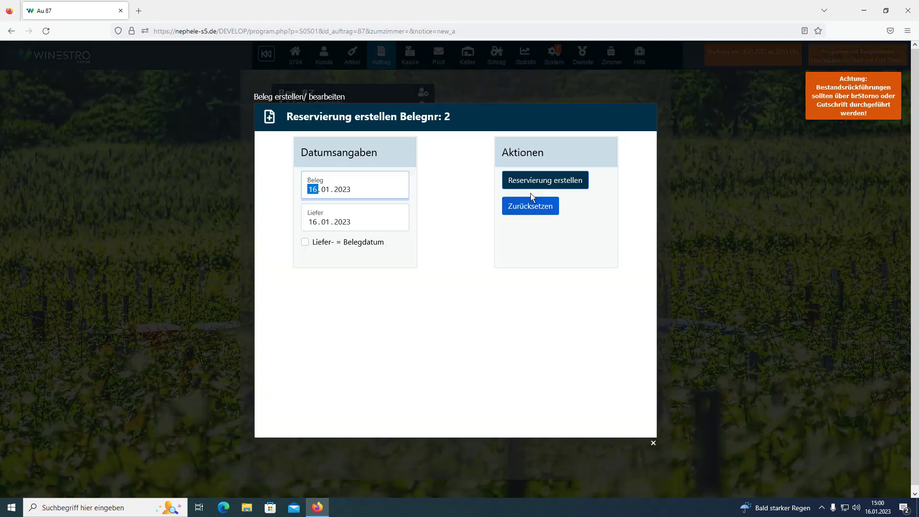
{"action": "left_click", "coordinate": [536, 184]}
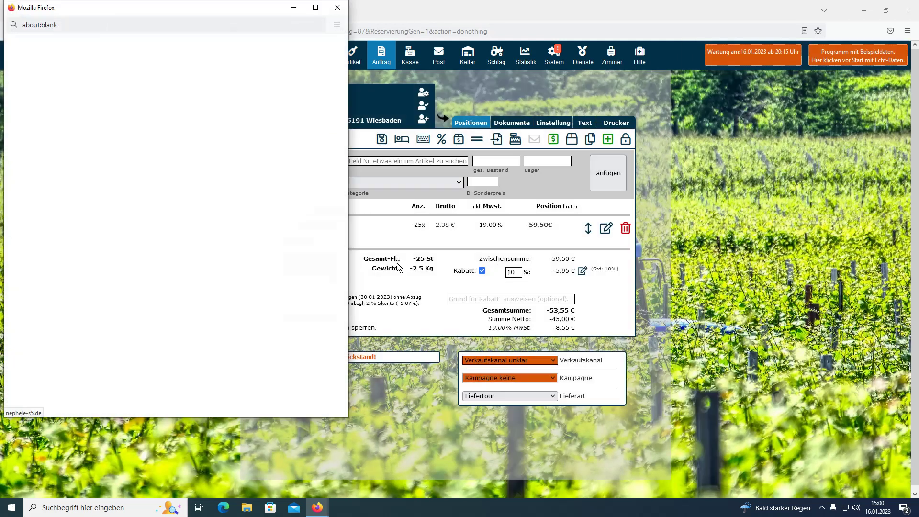
{"action": "left_click_drag", "start_coordinate": [188, 15], "coordinate": [458, 65]}
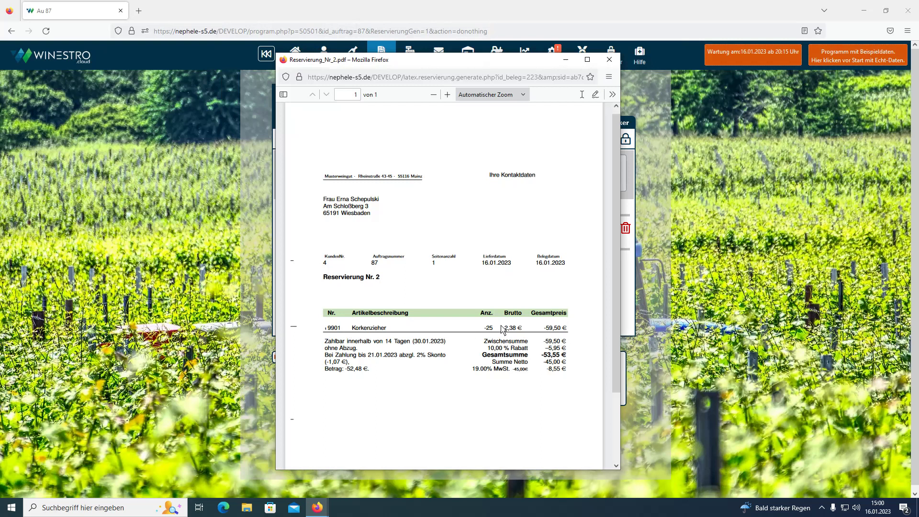
{"action": "left_click", "coordinate": [609, 60]}
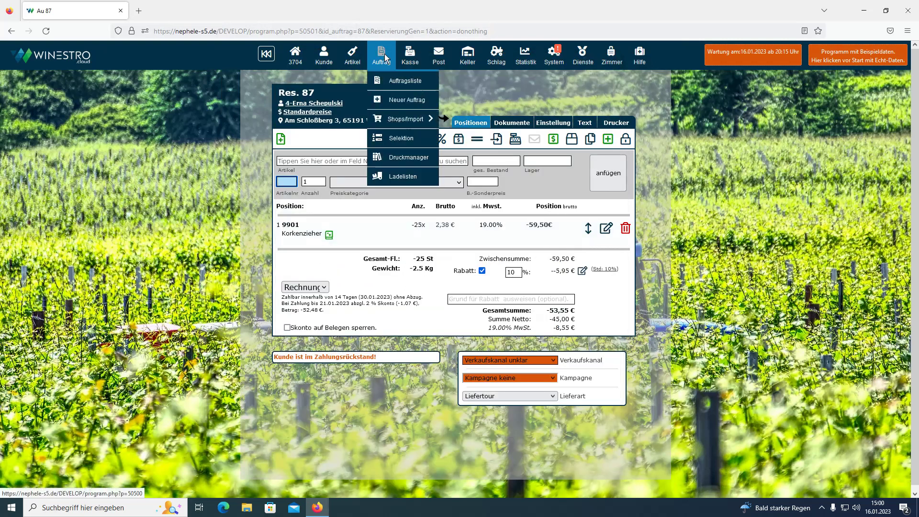
- Open the Reservierungs-Übersicht, check the Korkenzieher quantities, and open the Bewegungen of that reservation
{"action": "mouse_move", "coordinate": [348, 159]}
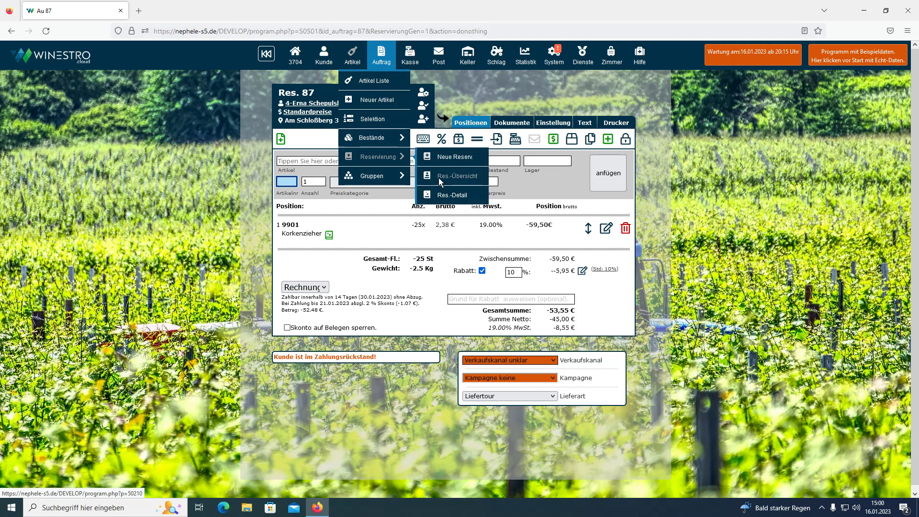
{"action": "left_click", "coordinate": [455, 176]}
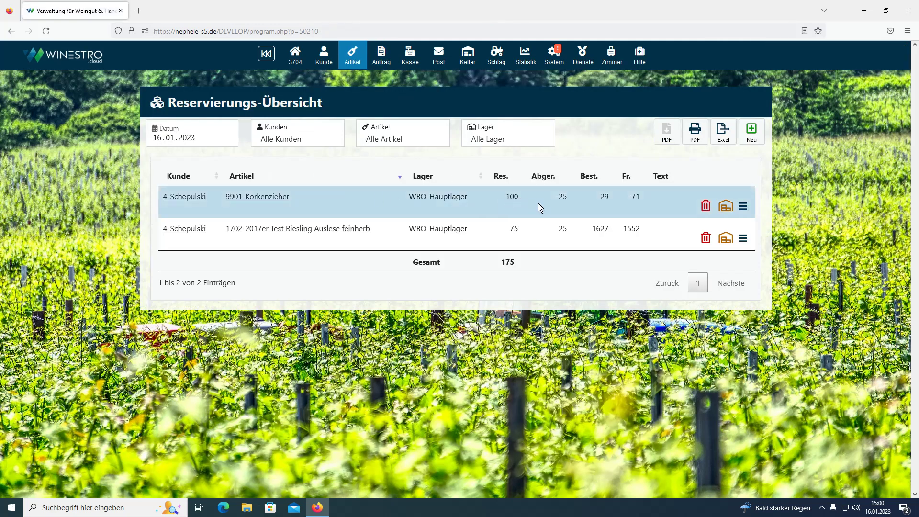
{"action": "left_click", "coordinate": [561, 199]}
{"action": "left_click", "coordinate": [743, 206]}
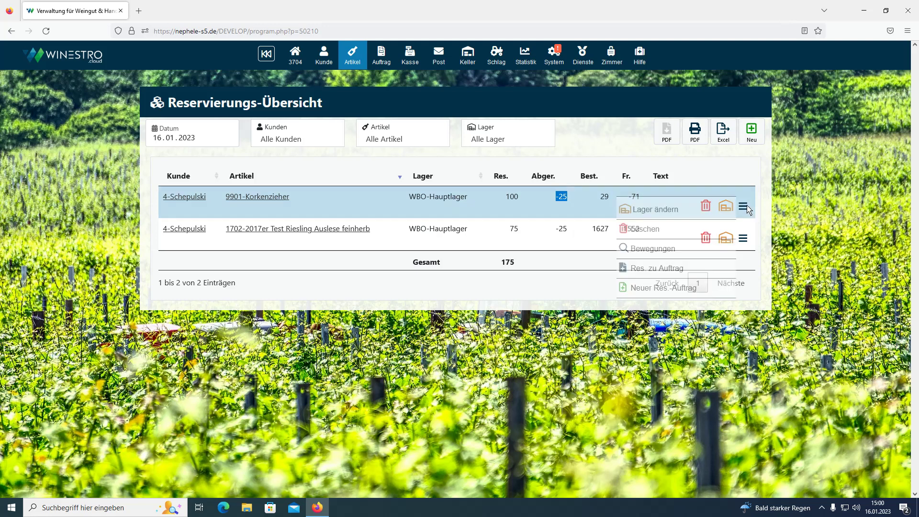
{"action": "left_click", "coordinate": [644, 250]}
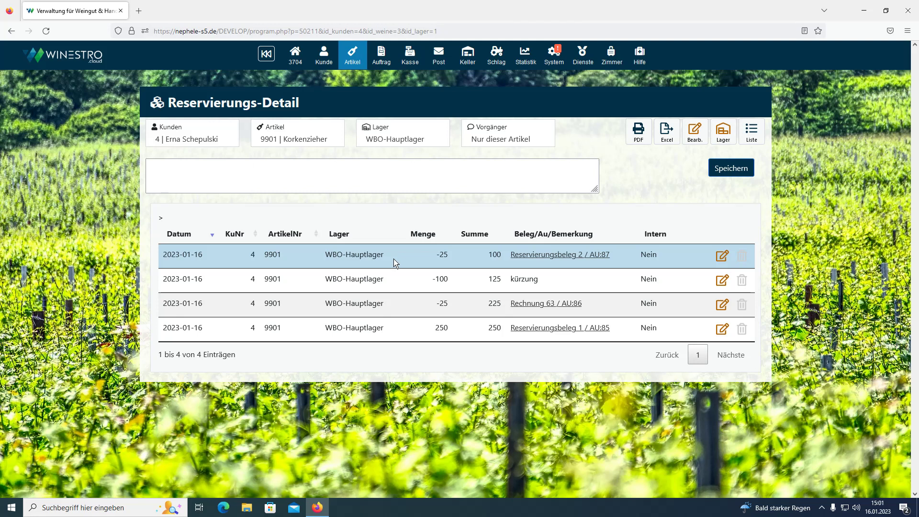
- Return to the Reservierungs-Übersicht and create a new reservation for the customer Gute Stube
{"action": "left_click", "coordinate": [751, 134]}
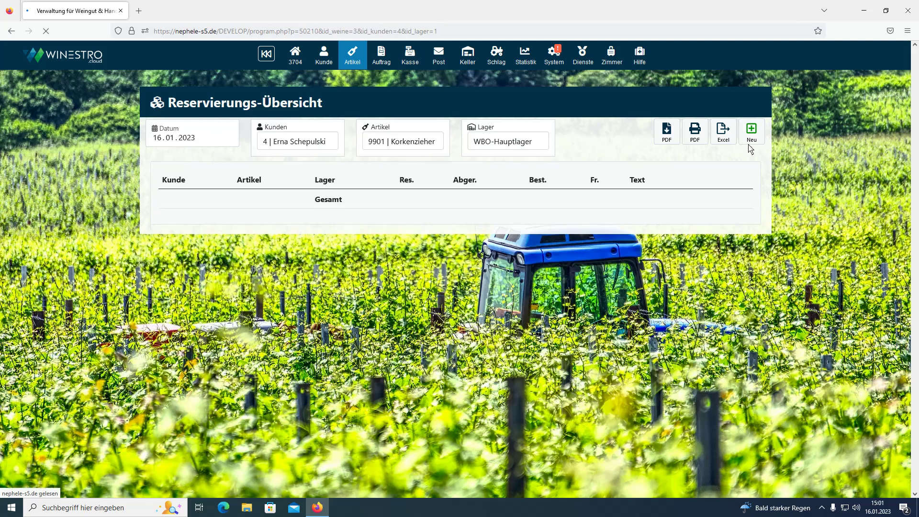
{"action": "left_click", "coordinate": [752, 134]}
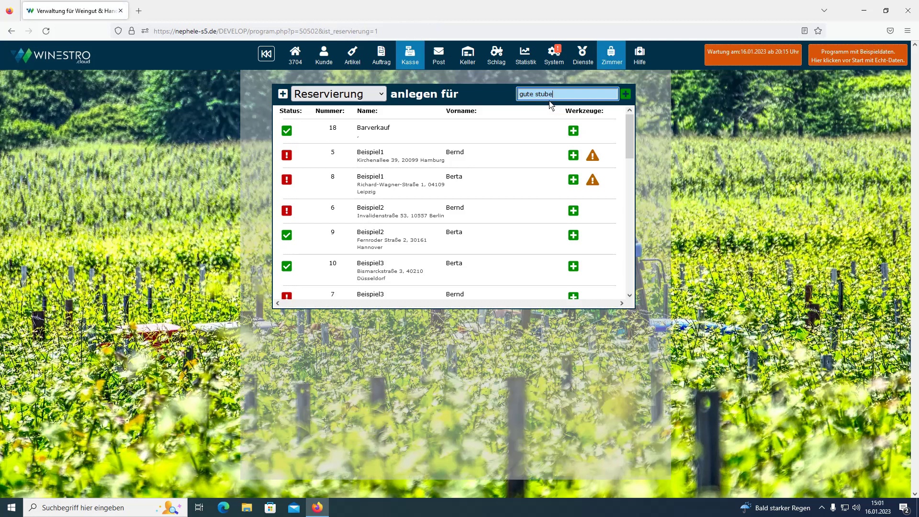
{"action": "key", "text": "Return"}
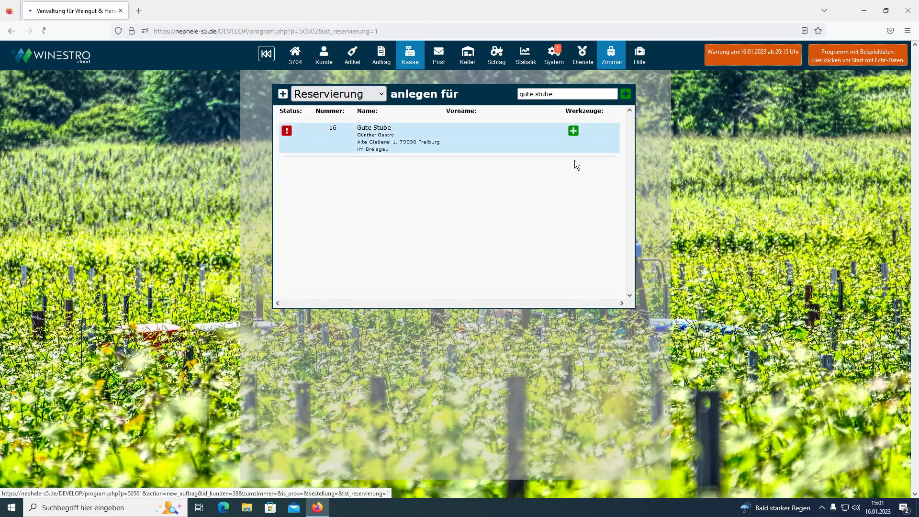
{"action": "left_click", "coordinate": [575, 162]}
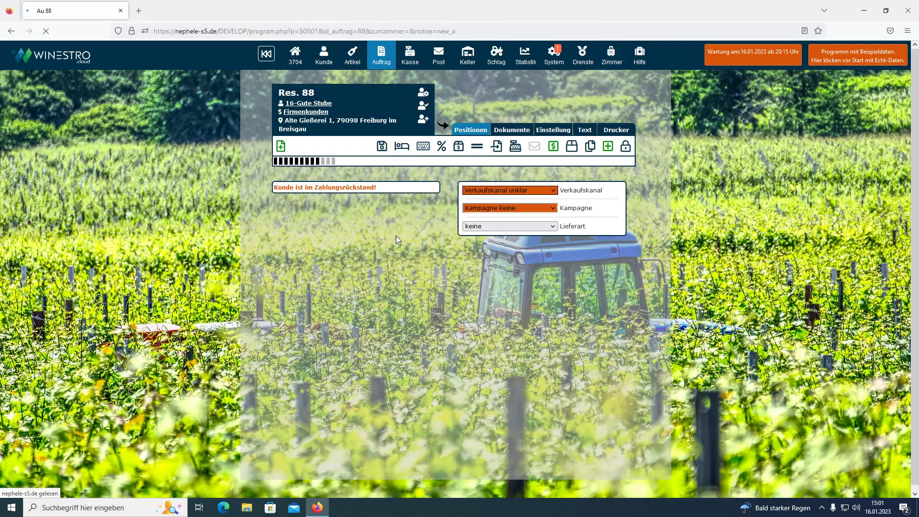
- Add article 1702, 2017er Test Riesling Auslese feinherb, with quantity 100 to the Gute Stube reservation
{"action": "type", "text": "1702"}
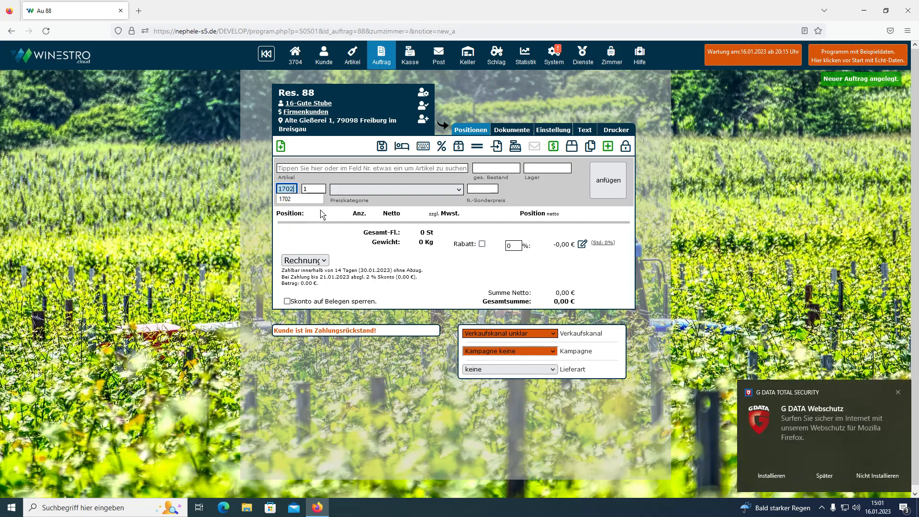
{"action": "key", "text": "Return"}
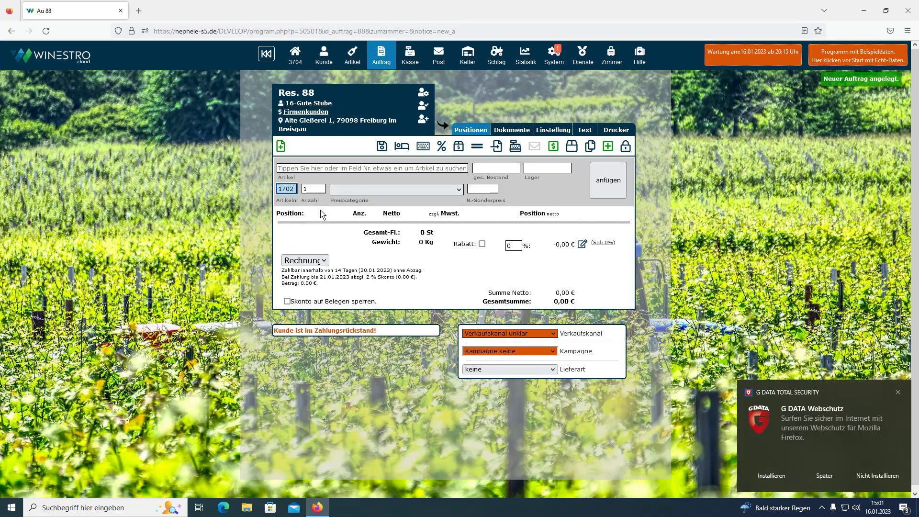
{"action": "key", "text": "Tab"}
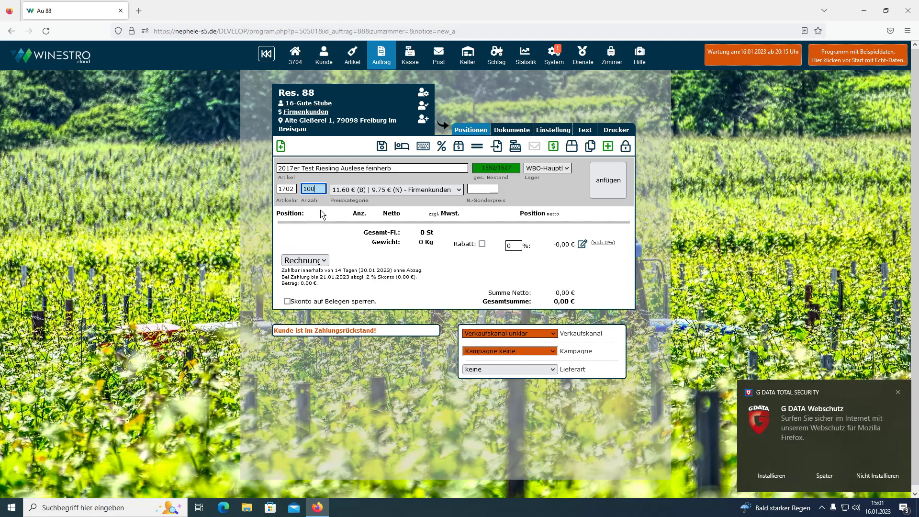
{"action": "key", "text": "Return"}
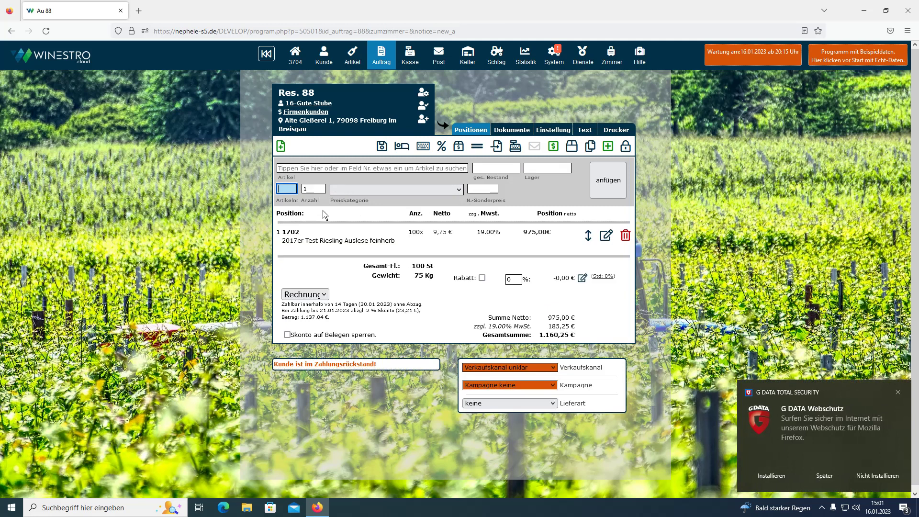
{"action": "mouse_move", "coordinate": [281, 146]}
{"action": "left_click", "coordinate": [288, 166]}
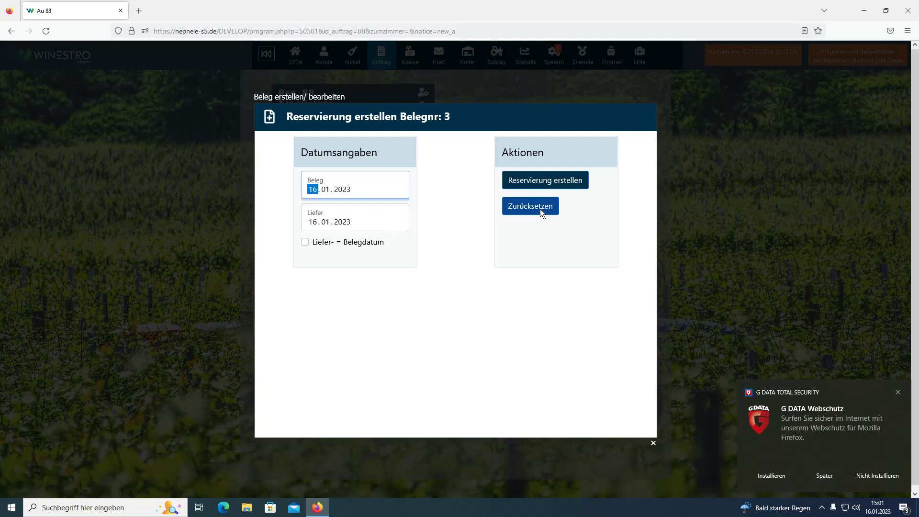
{"action": "left_click", "coordinate": [541, 213]}
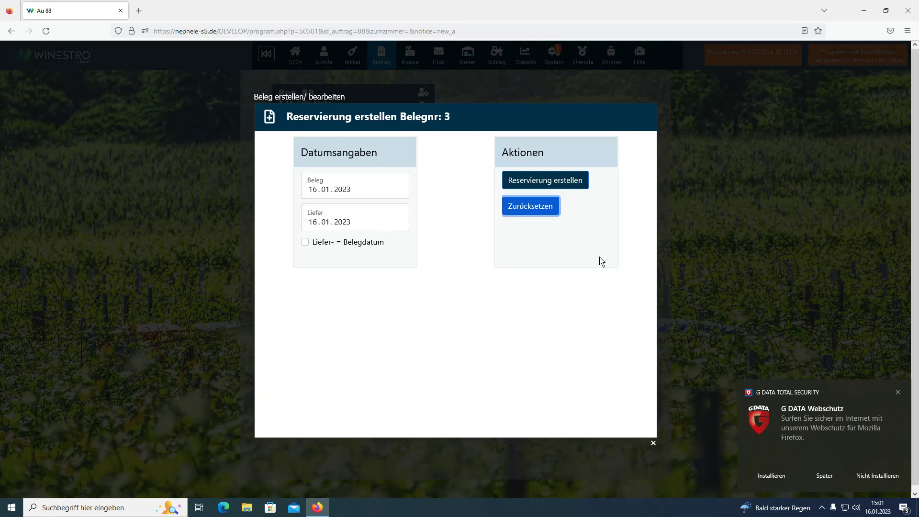
{"action": "left_click", "coordinate": [705, 217]}
- Change the source warehouse of the article 1702 position to Außenlager and save the change
{"action": "left_click", "coordinate": [595, 239]}
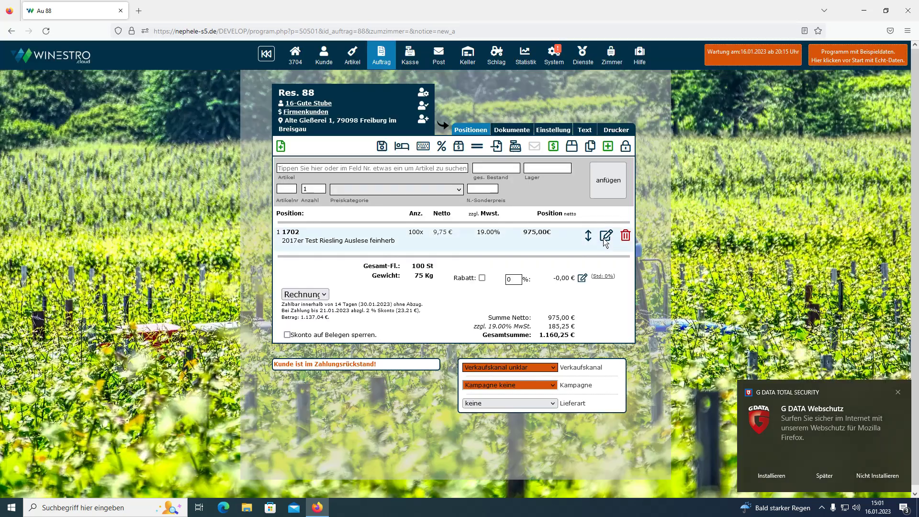
{"action": "left_click", "coordinate": [416, 347]}
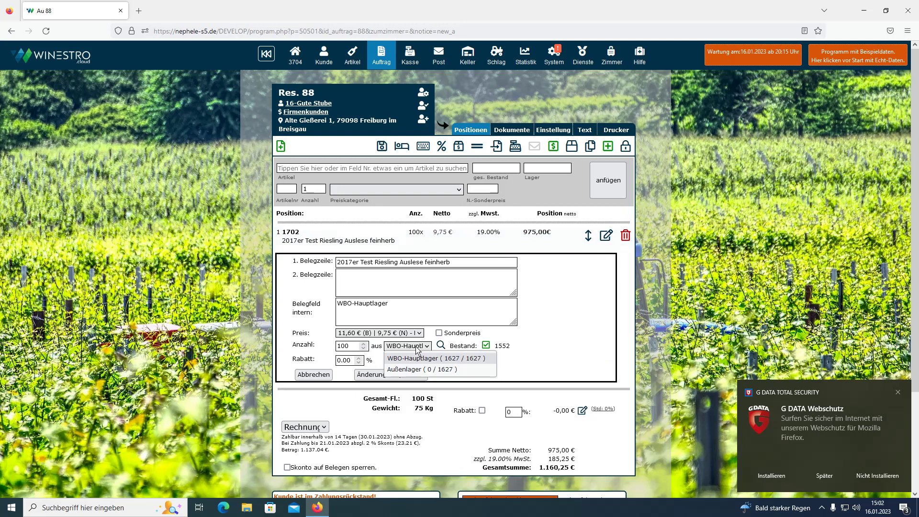
{"action": "left_click", "coordinate": [417, 371]}
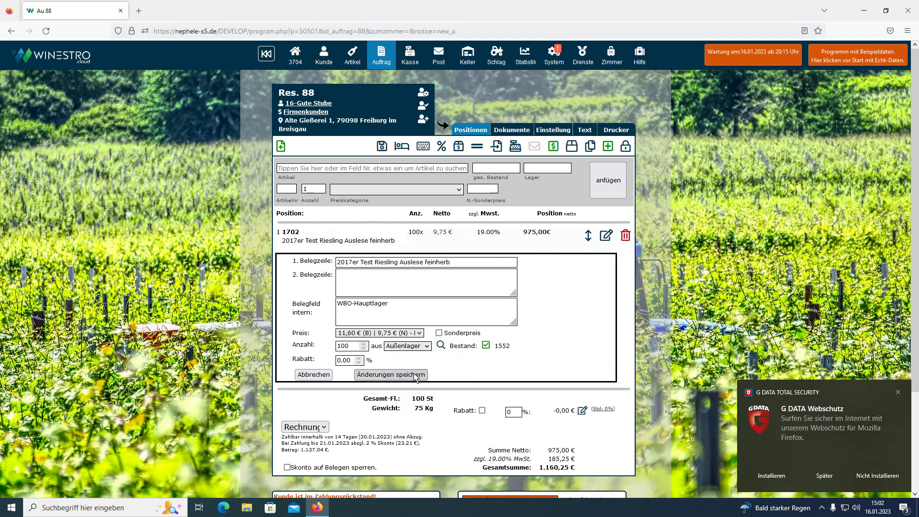
{"action": "left_click", "coordinate": [416, 375]}
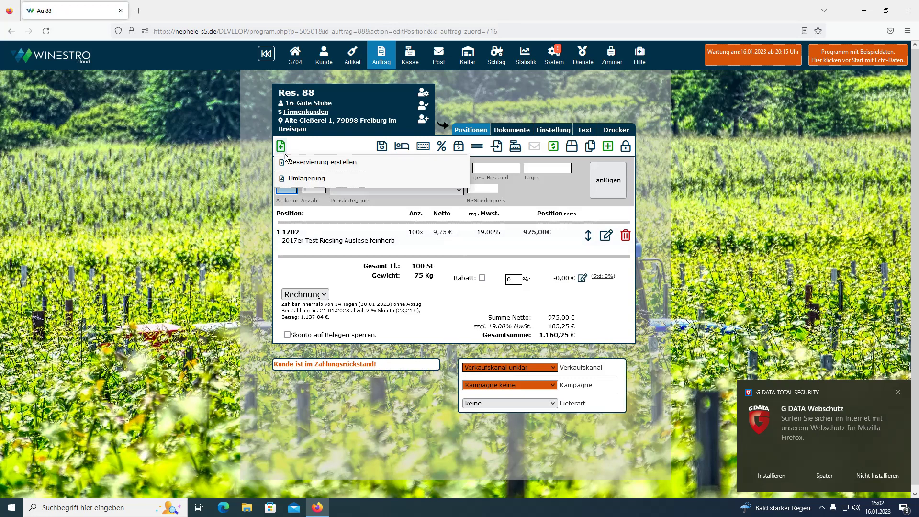
- Create the reservation document for the Gute Stube order, view the generated PDF and close it
{"action": "left_click", "coordinate": [293, 162]}
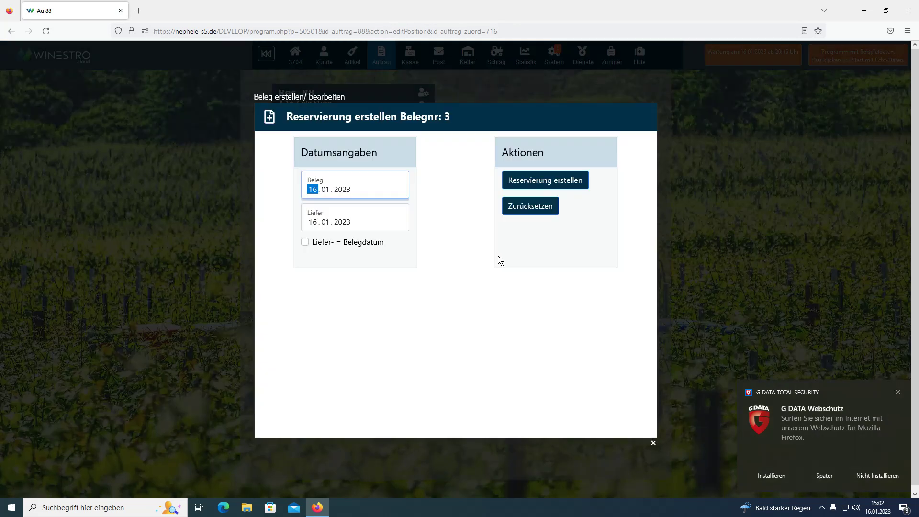
{"action": "left_click", "coordinate": [531, 183]}
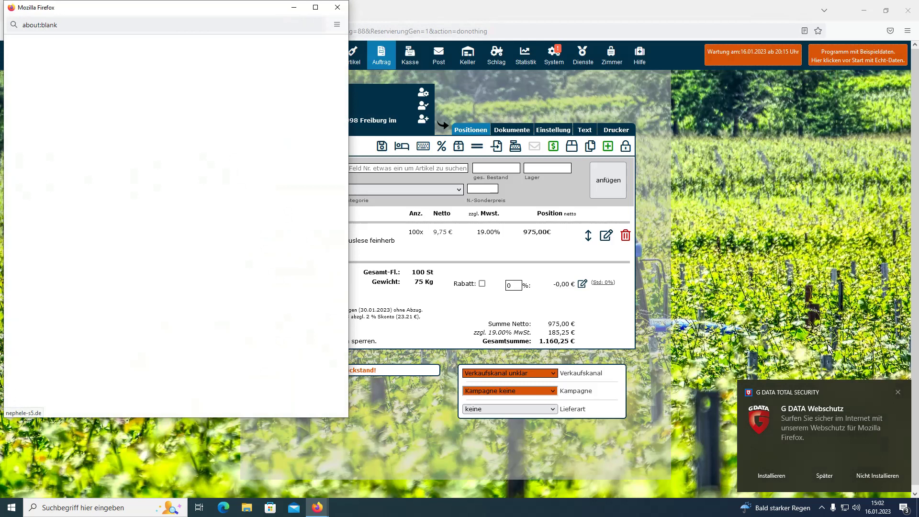
{"action": "left_click", "coordinate": [898, 392]}
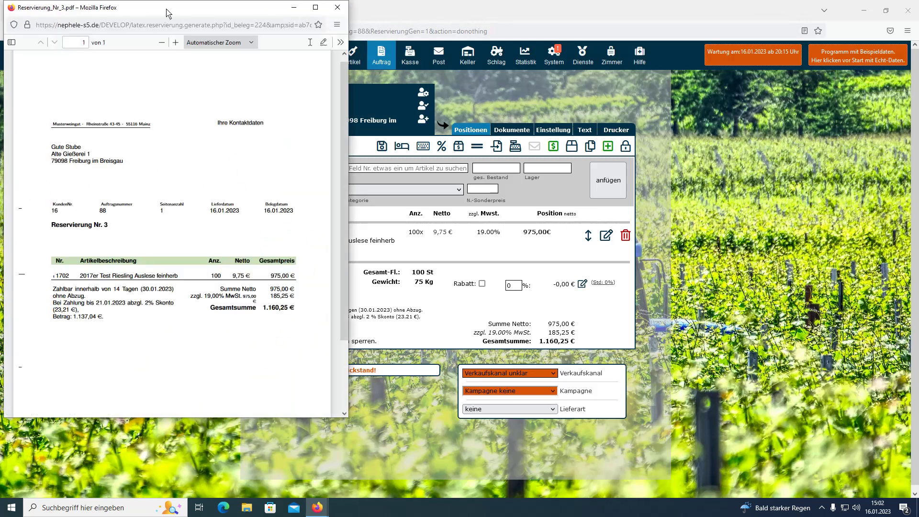
{"action": "left_click", "coordinate": [334, 7]}
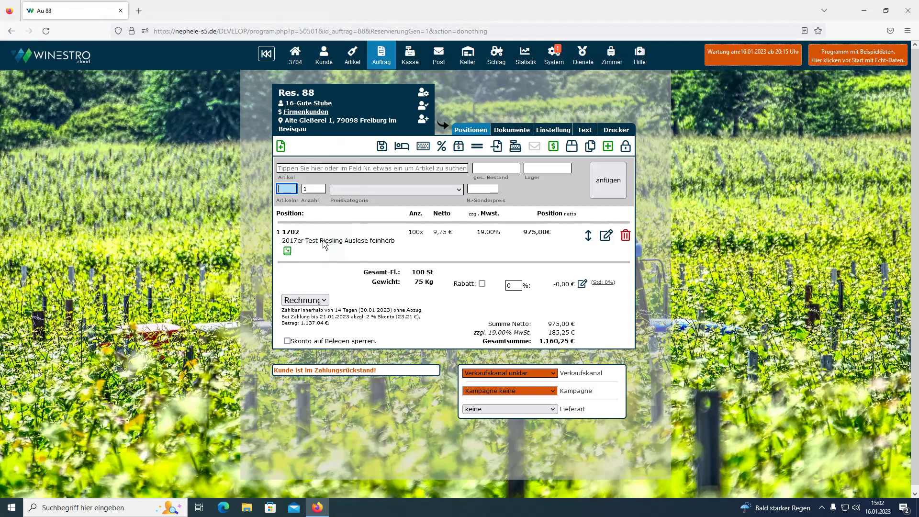
- Create an Umlagerung of 100 units of article 1702 from WBO-Hauptlager to Außenlager
{"action": "left_click", "coordinate": [282, 147]}
{"action": "left_click", "coordinate": [294, 179]}
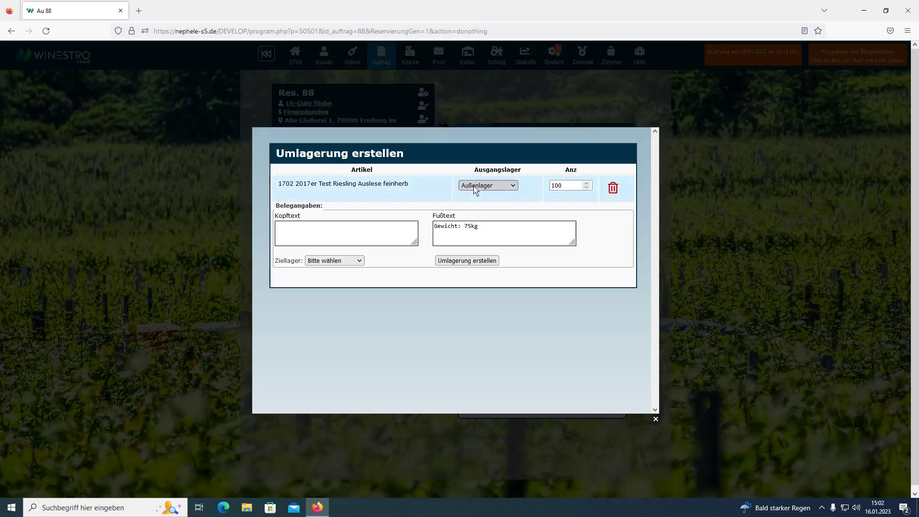
{"action": "left_click", "coordinate": [475, 190]}
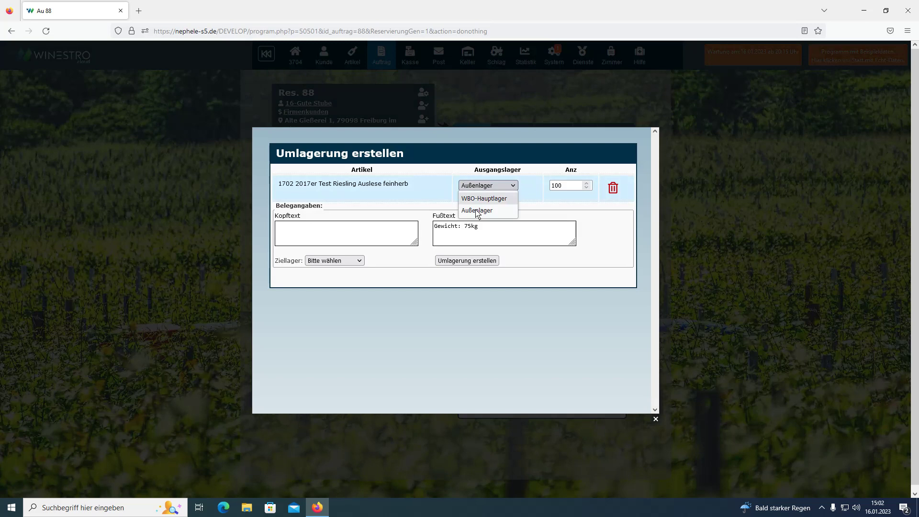
{"action": "left_click", "coordinate": [476, 197]}
{"action": "left_click", "coordinate": [333, 261]}
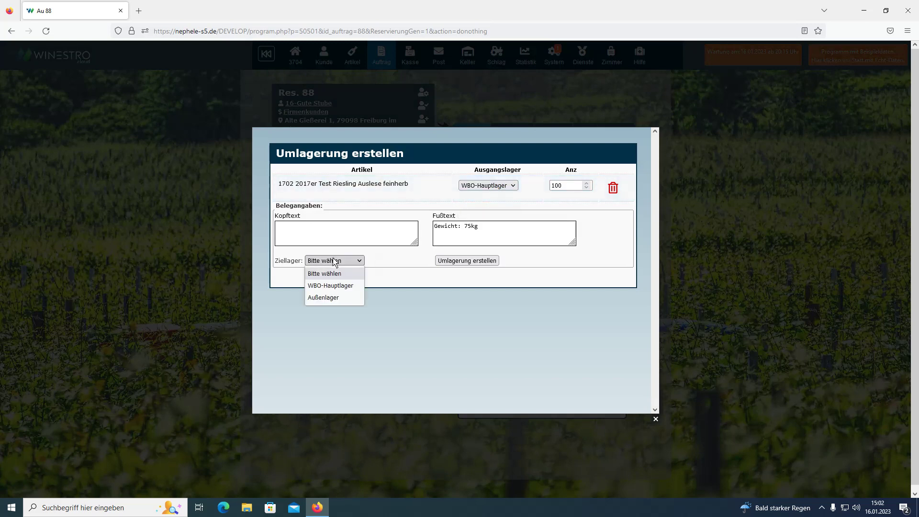
{"action": "left_click", "coordinate": [323, 298]}
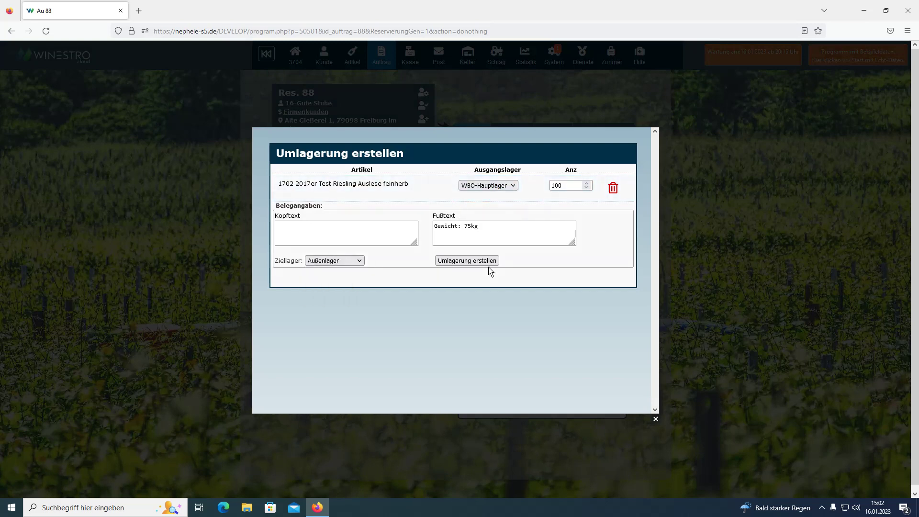
{"action": "left_click", "coordinate": [486, 265]}
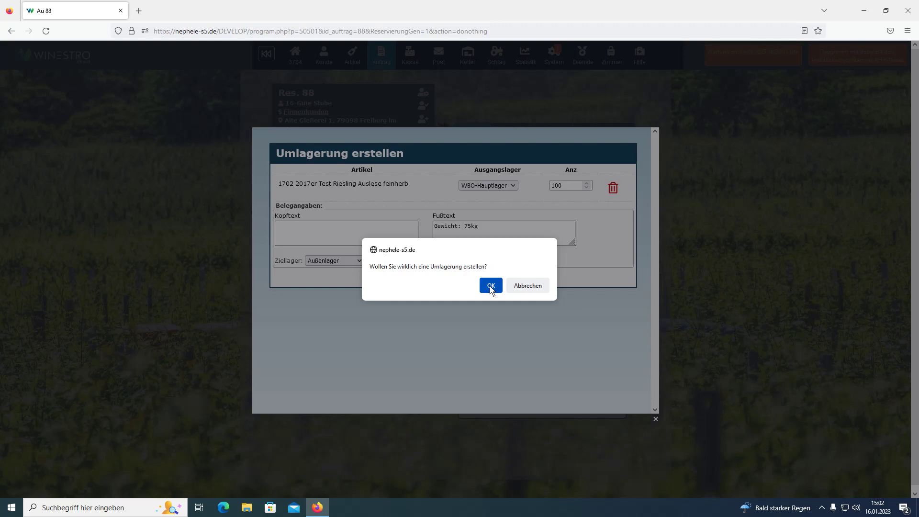
{"action": "left_click", "coordinate": [491, 284]}
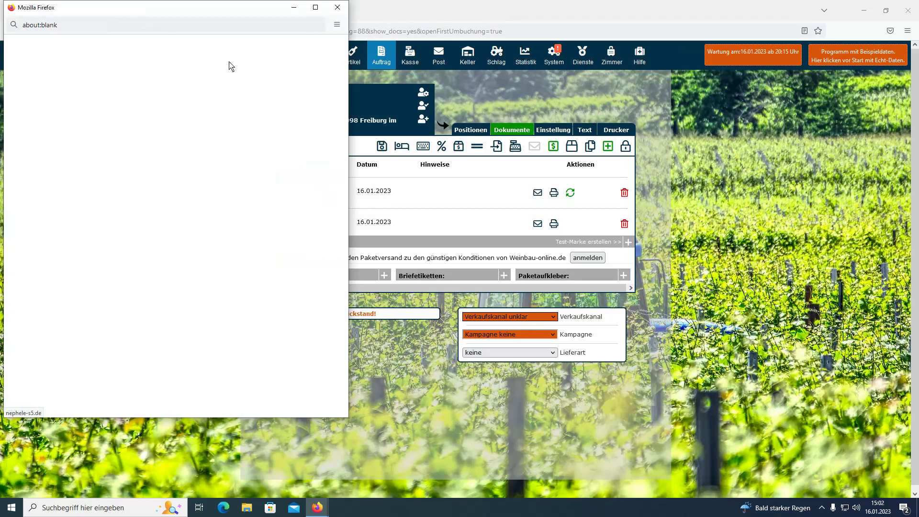
- View the PDF of the Lagerumbuchung in the order's documents and close it
{"action": "left_click_drag", "start_coordinate": [195, 16], "coordinate": [511, 74]}
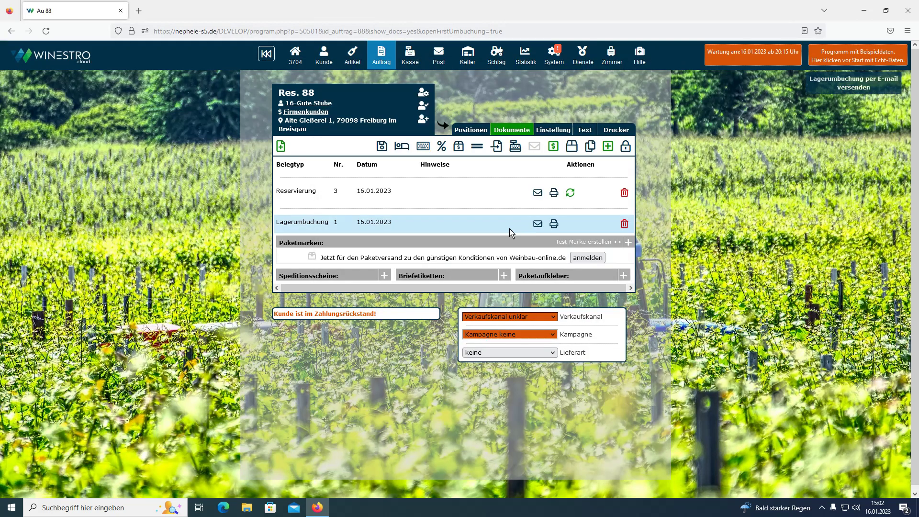
{"action": "left_click", "coordinate": [554, 225]}
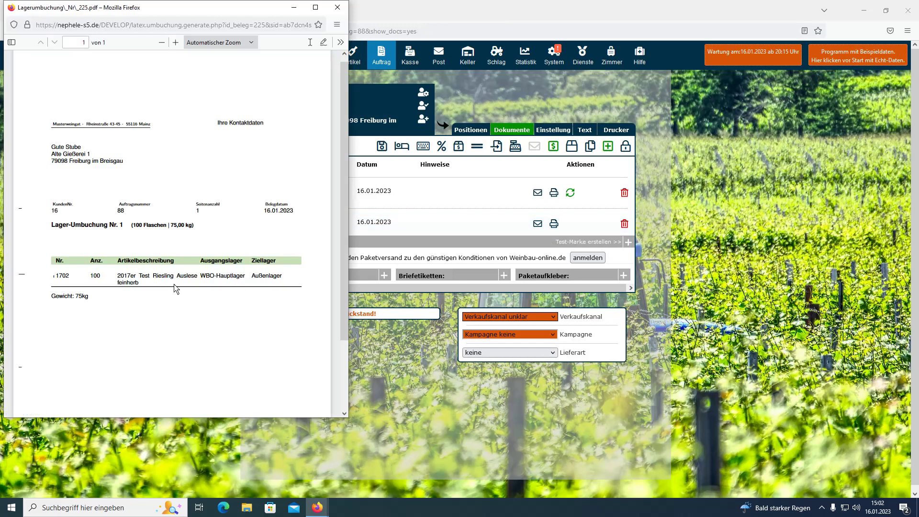
{"action": "left_click", "coordinate": [337, 8]}
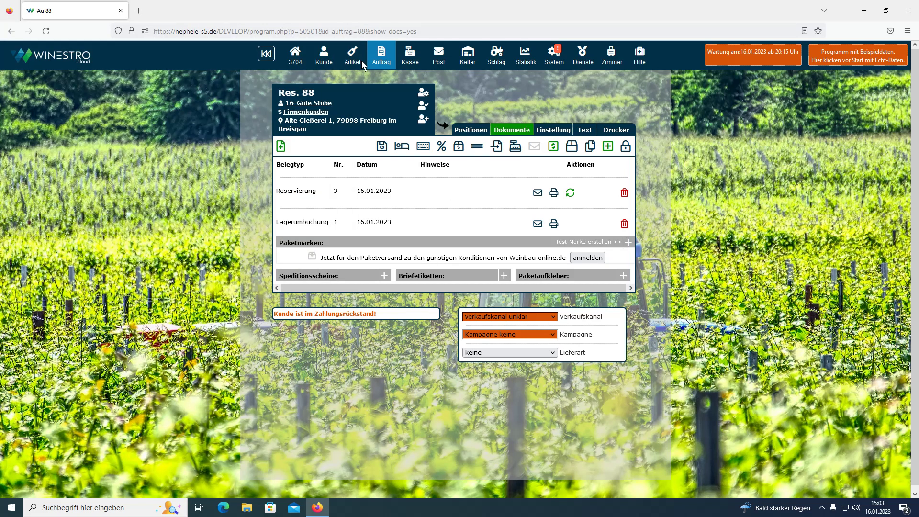
- Open the Reservierungs-Übersicht and filter it to the customer Gute Stube
{"action": "mouse_move", "coordinate": [378, 56]}
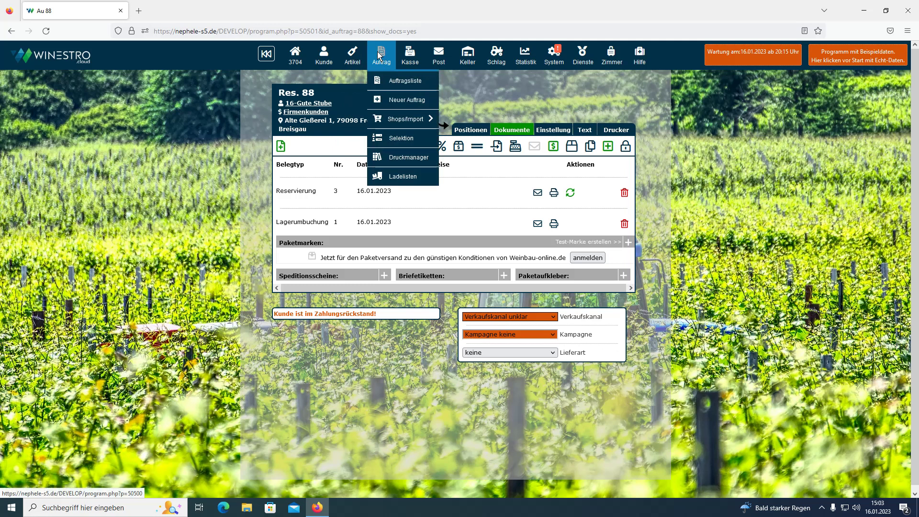
{"action": "mouse_move", "coordinate": [401, 160]}
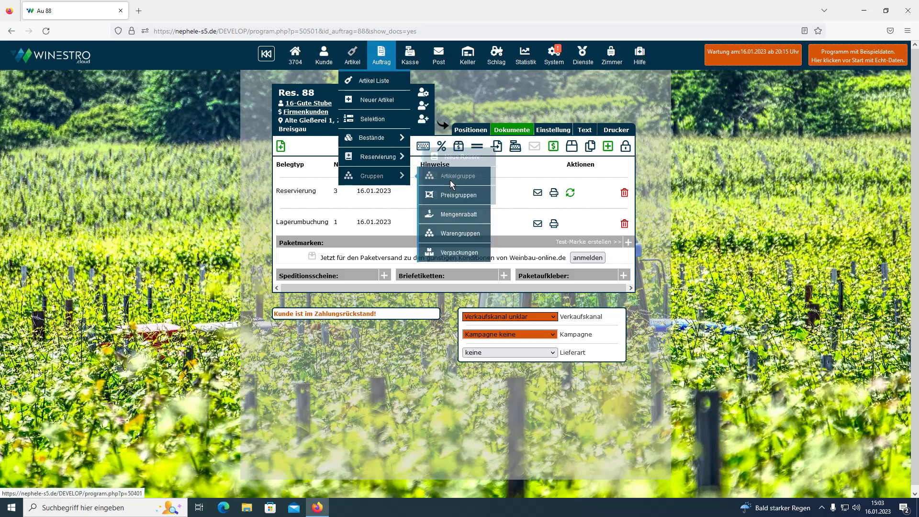
{"action": "left_click", "coordinate": [443, 178]}
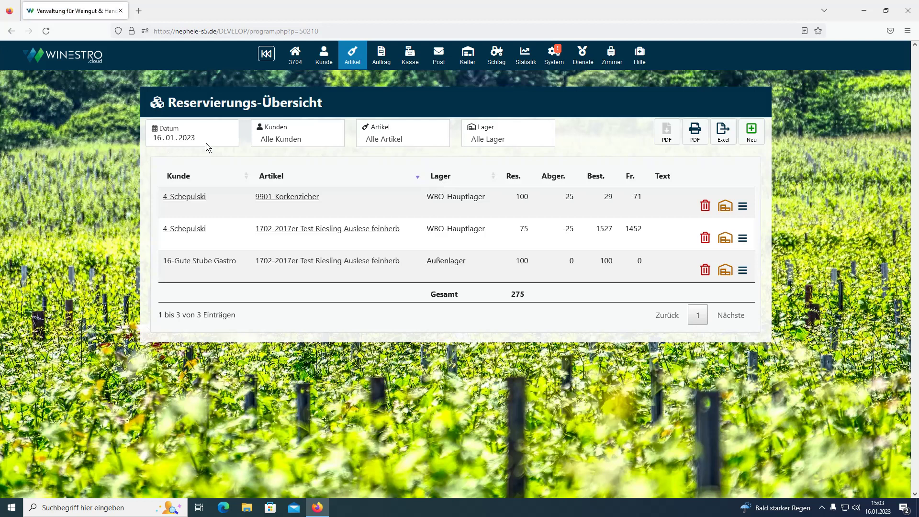
{"action": "left_click", "coordinate": [294, 142]}
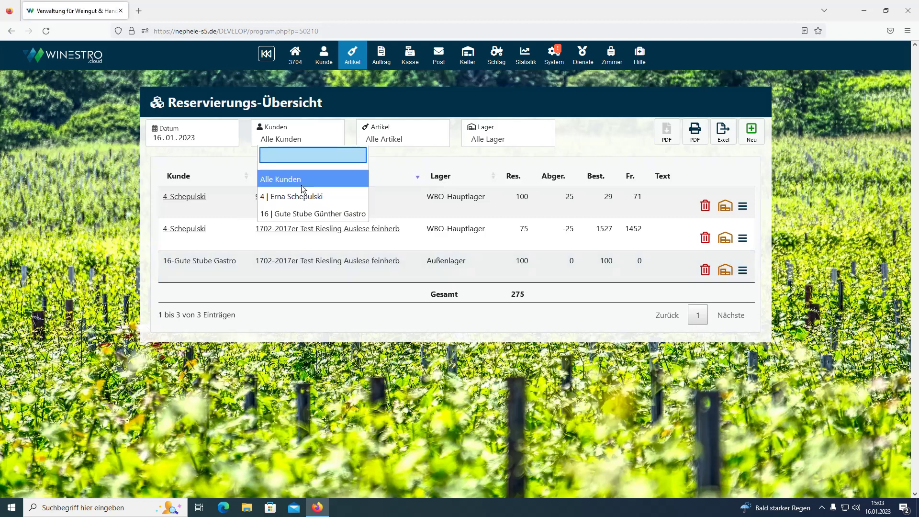
{"action": "left_click", "coordinate": [302, 214]}
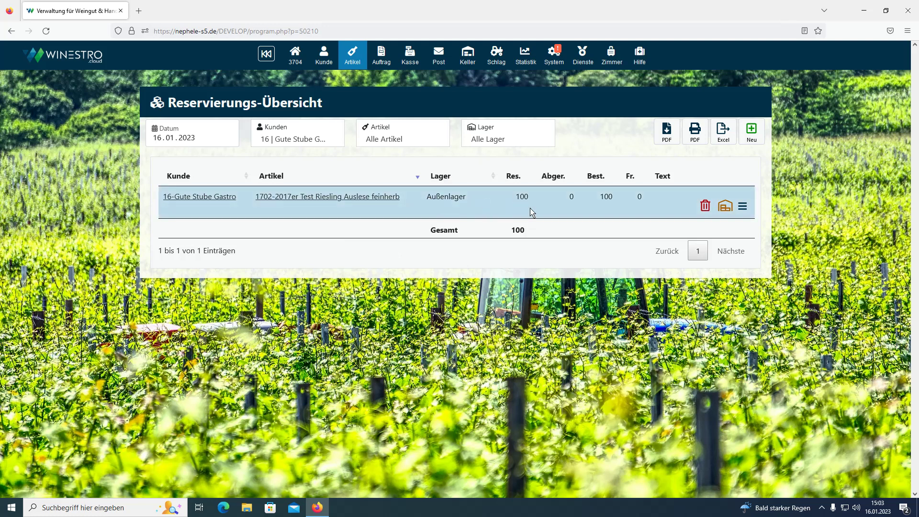
- Convert the Gute Stube reservation into an order and set the quantity of article 1702 to 80
{"action": "left_click", "coordinate": [745, 207]}
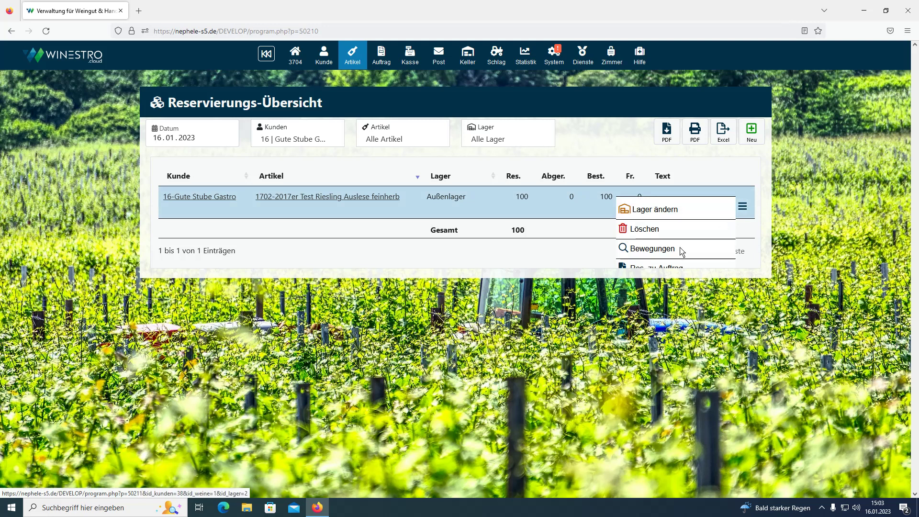
{"action": "left_click", "coordinate": [664, 269]}
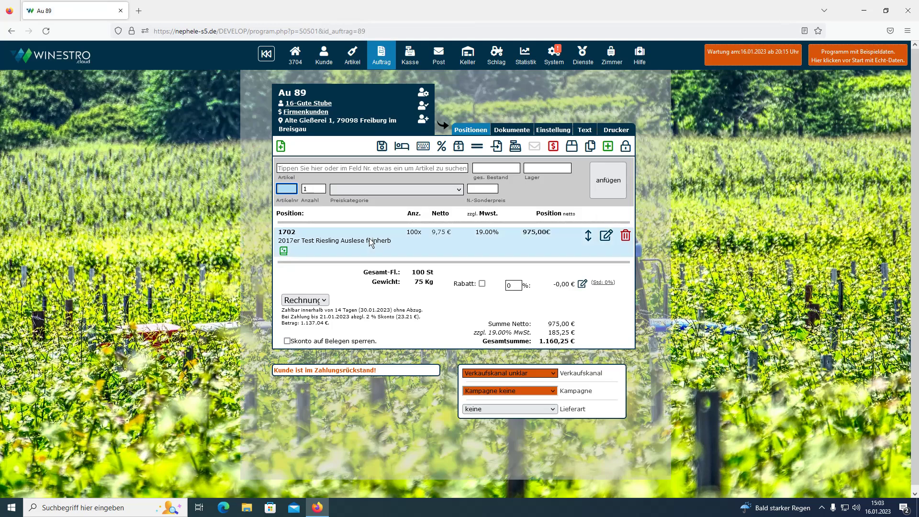
{"action": "left_click", "coordinate": [606, 236]}
{"action": "left_click_drag", "start_coordinate": [350, 353], "coordinate": [325, 352]}
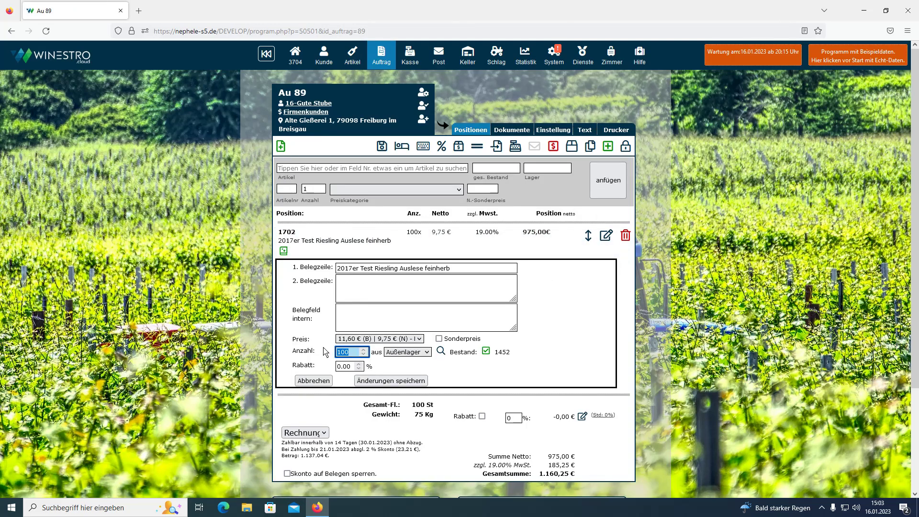
{"action": "type", "text": "80"}
{"action": "left_click", "coordinate": [421, 383]}
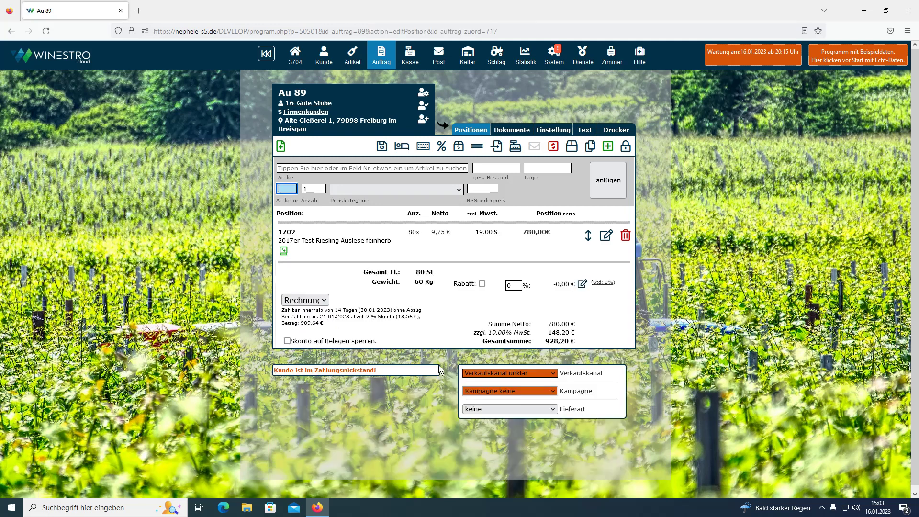
- Create the Rechnung for the Gute Stube order with the preset document and delivery dates
{"action": "left_click", "coordinate": [281, 146]}
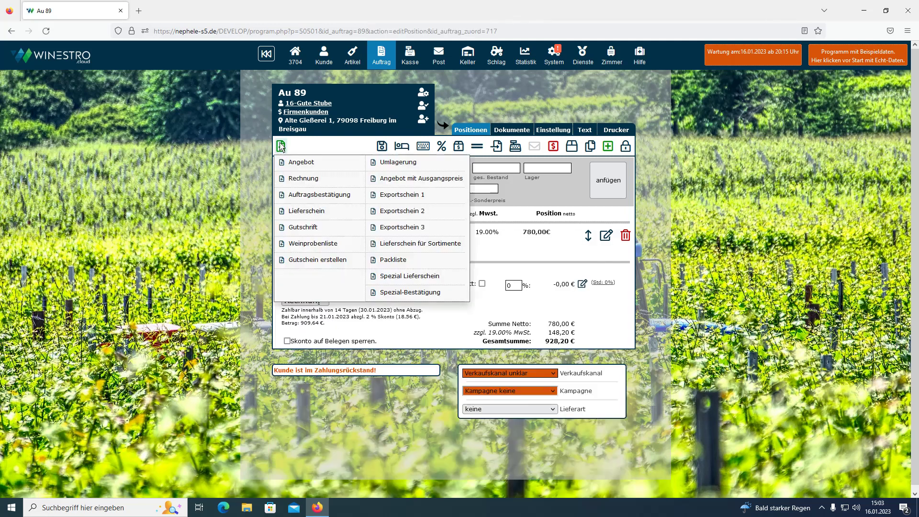
{"action": "left_click", "coordinate": [292, 182]}
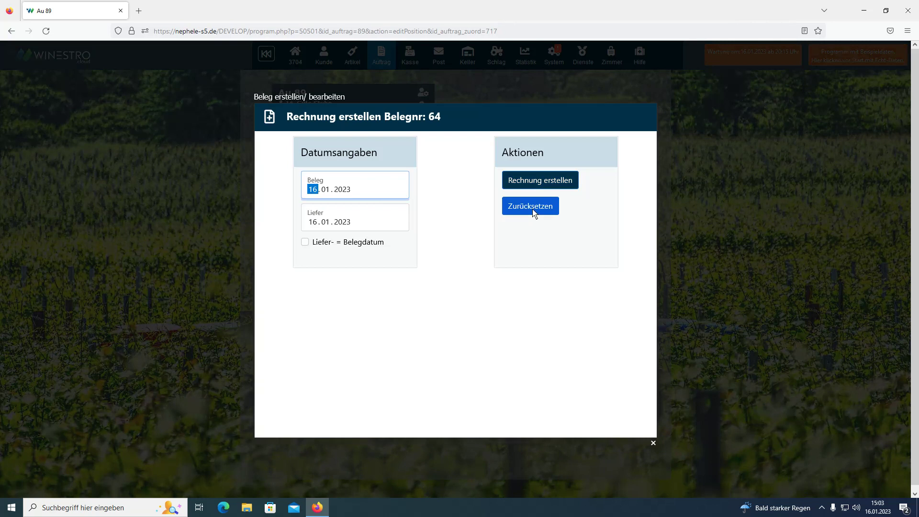
{"action": "left_click", "coordinate": [527, 180]}
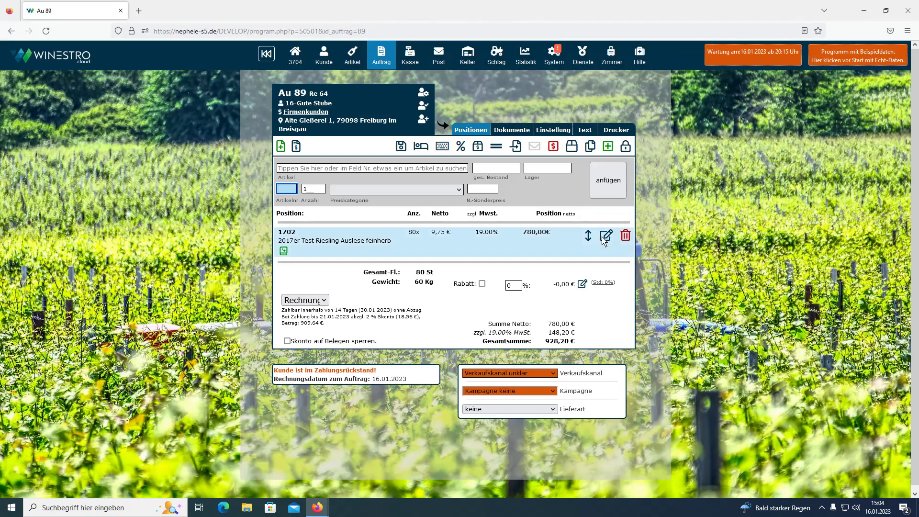
- Check the source warehouse in the article 1702 position details, and view the invoice PDF and close it
{"action": "left_click", "coordinate": [606, 237]}
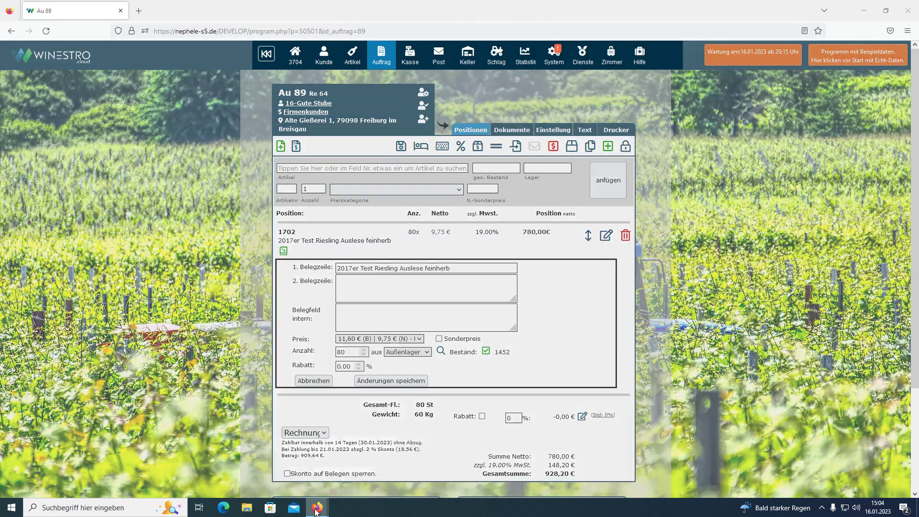
{"action": "mouse_move", "coordinate": [314, 507]}
{"action": "left_click", "coordinate": [369, 476]}
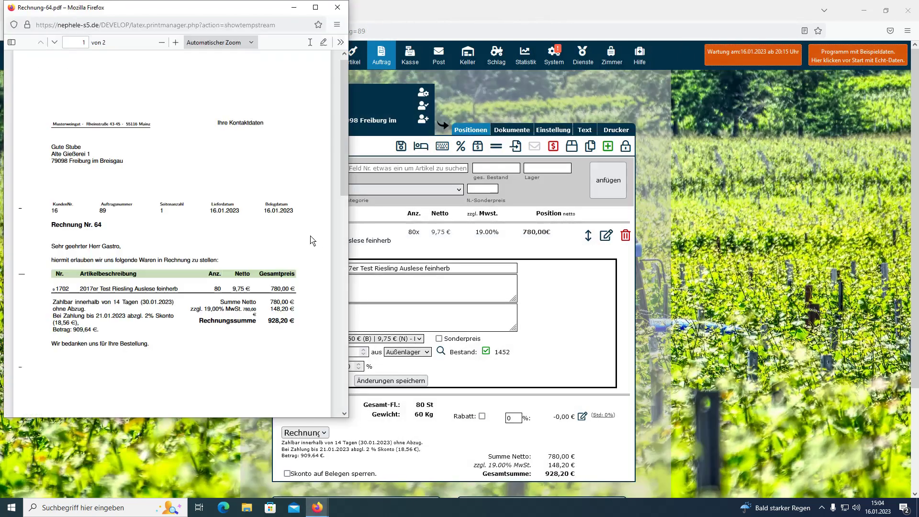
{"action": "left_click", "coordinate": [338, 9]}
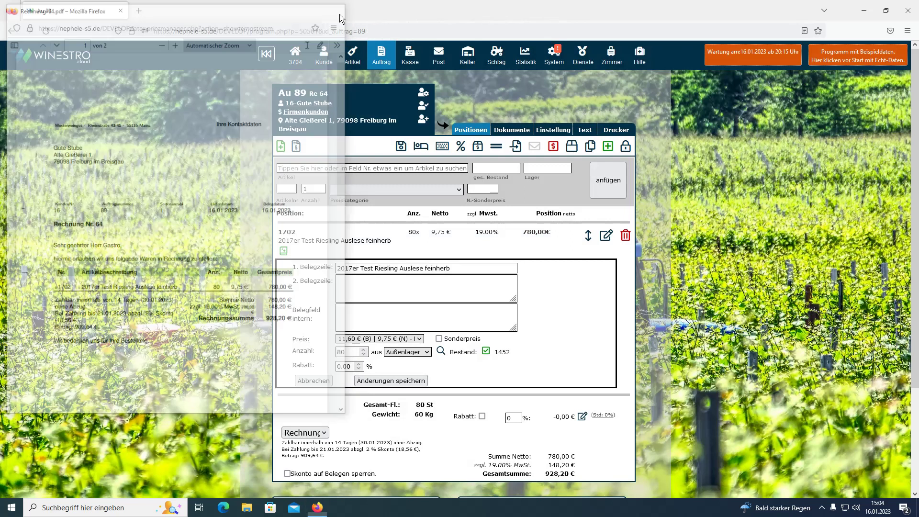
- Return to the Reservierungs-Übersicht and filter by Gute Stube to check the remaining reserved quantity
{"action": "mouse_move", "coordinate": [352, 56]}
{"action": "mouse_move", "coordinate": [400, 160]}
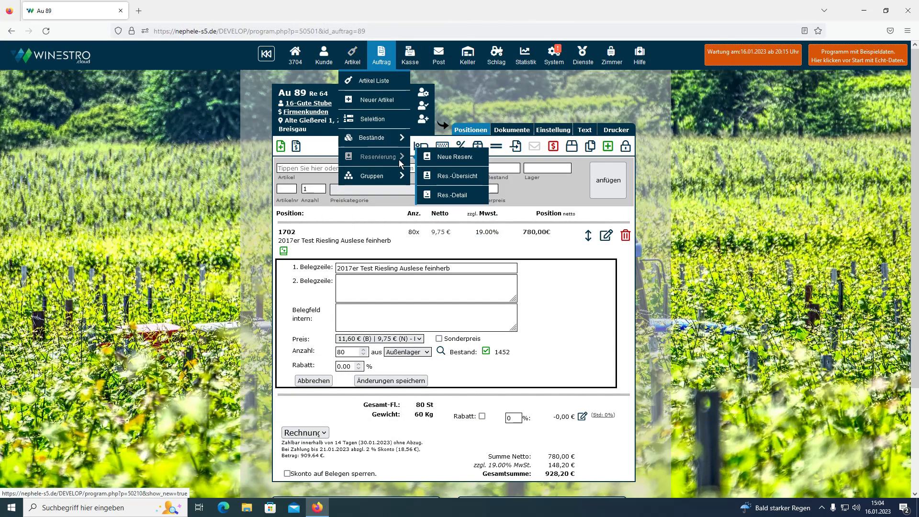
{"action": "left_click", "coordinate": [433, 176]}
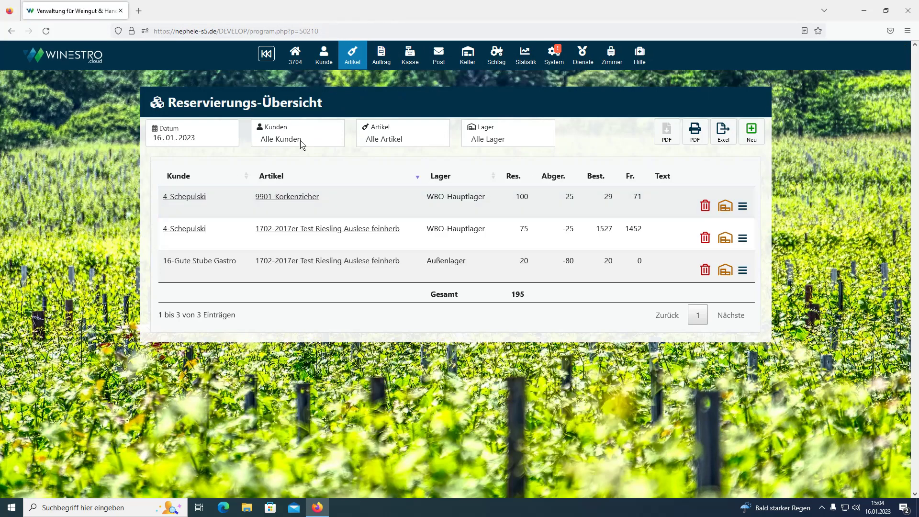
{"action": "left_click", "coordinate": [301, 144]}
{"action": "left_click", "coordinate": [304, 212]}
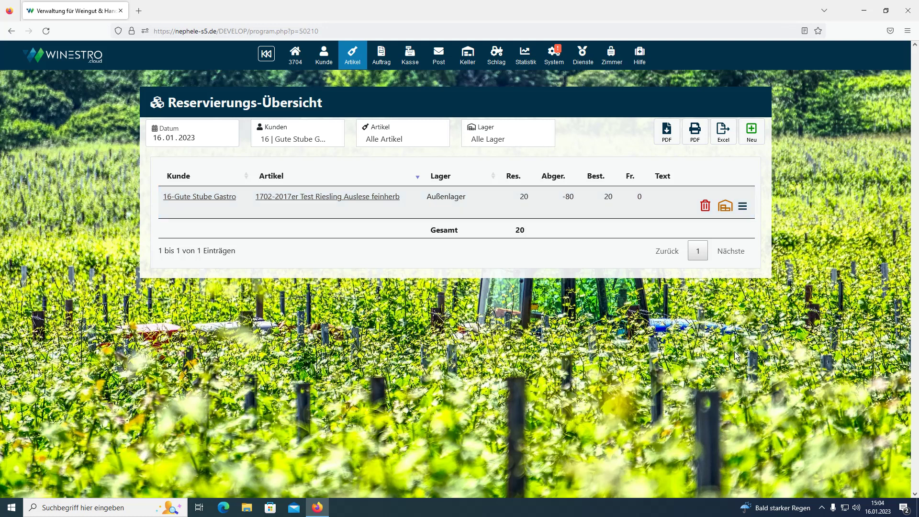
{"action": "left_click", "coordinate": [823, 507]}
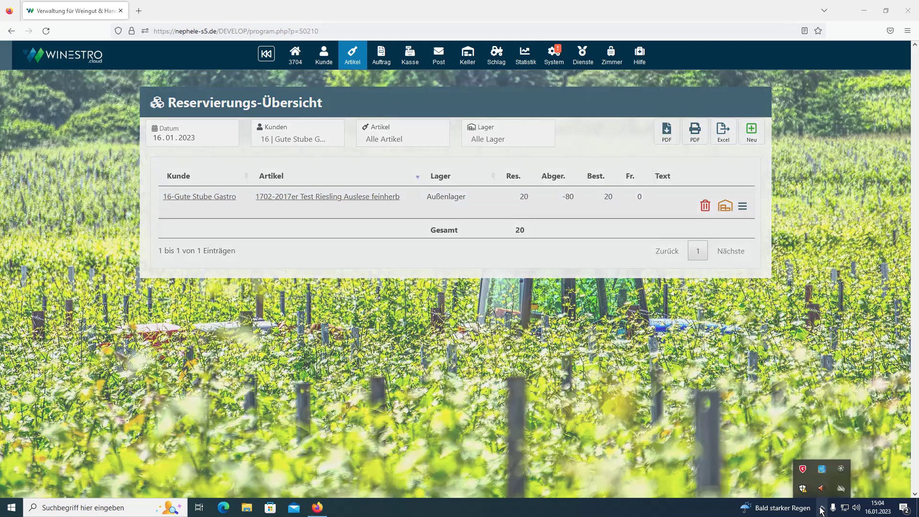